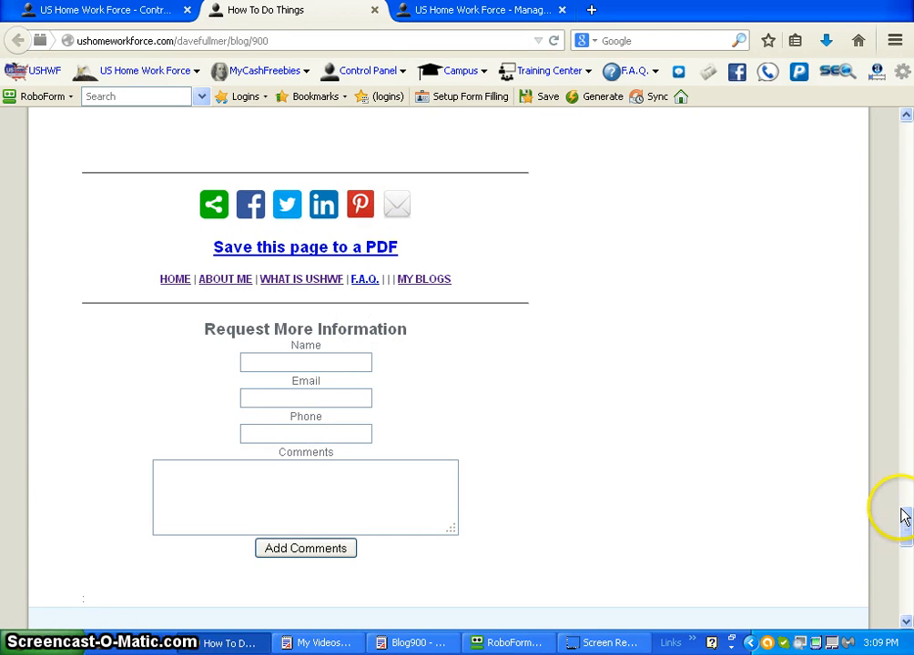
Step: Open the "How To Do Things" blog for editing from the Blogs list on the blog management page
drag(903, 514, 904, 485)
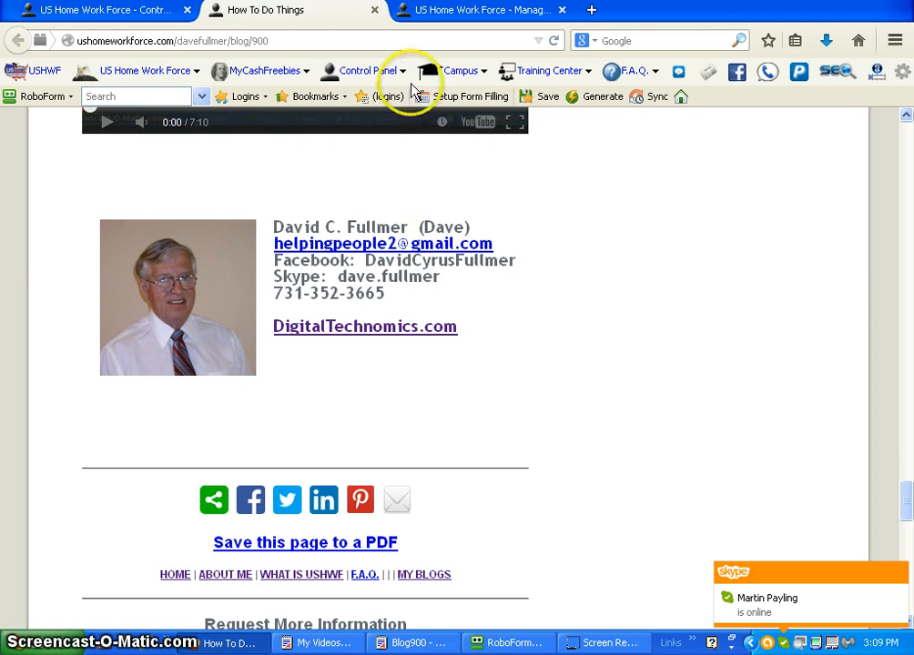
click(465, 13)
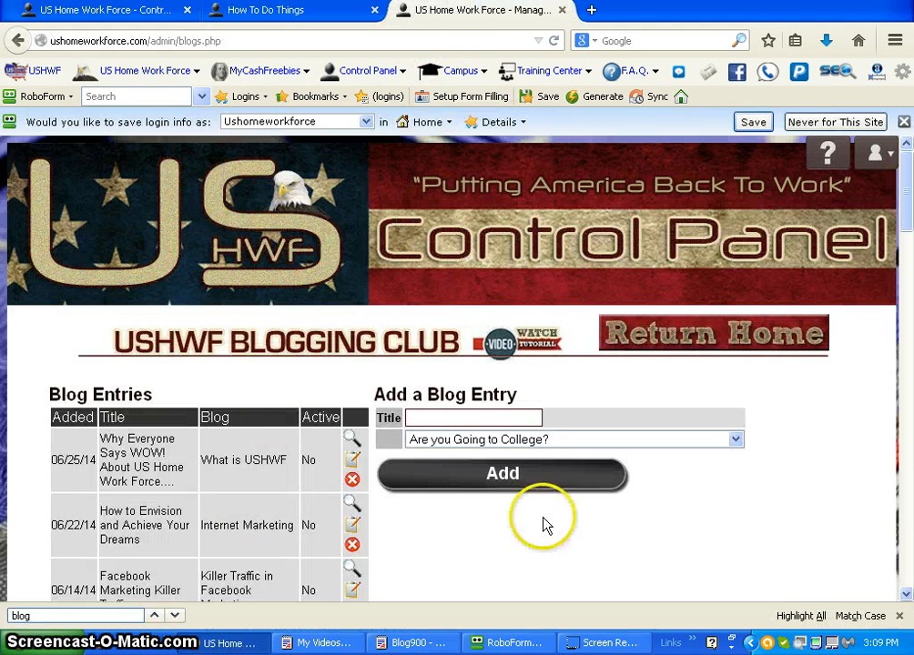
drag(908, 173, 905, 393)
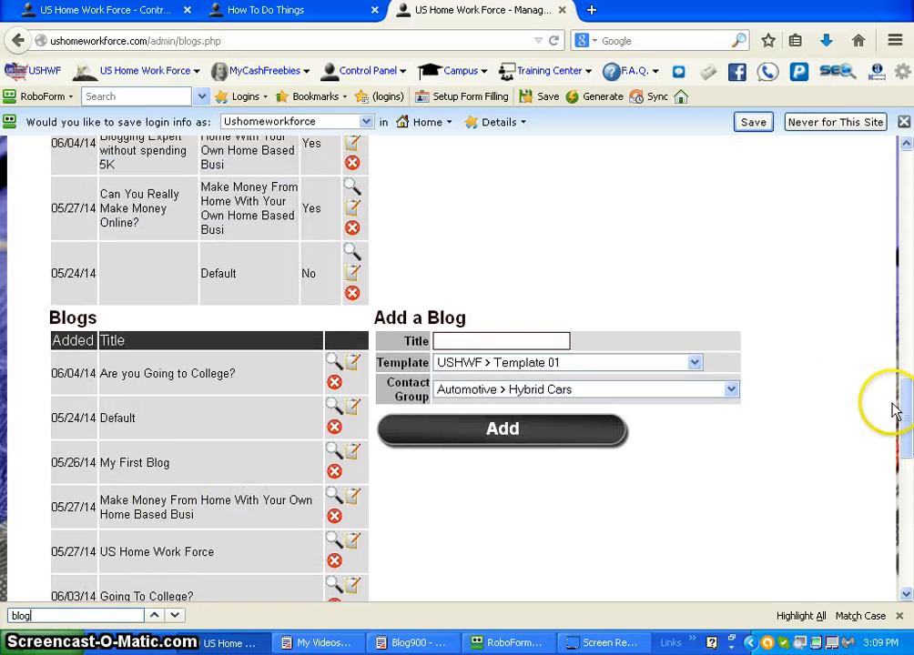
drag(904, 424, 894, 497)
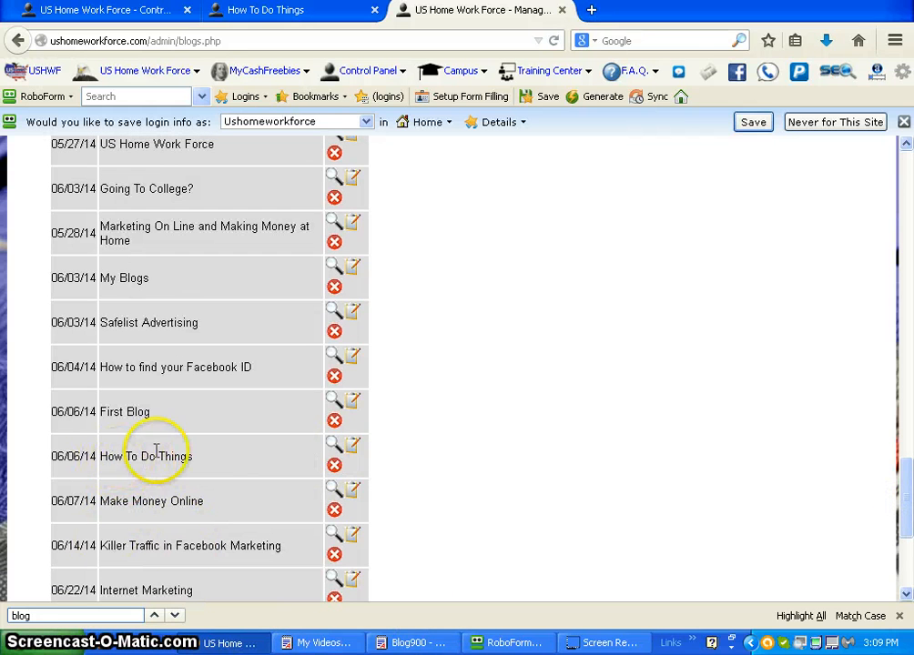
click(354, 452)
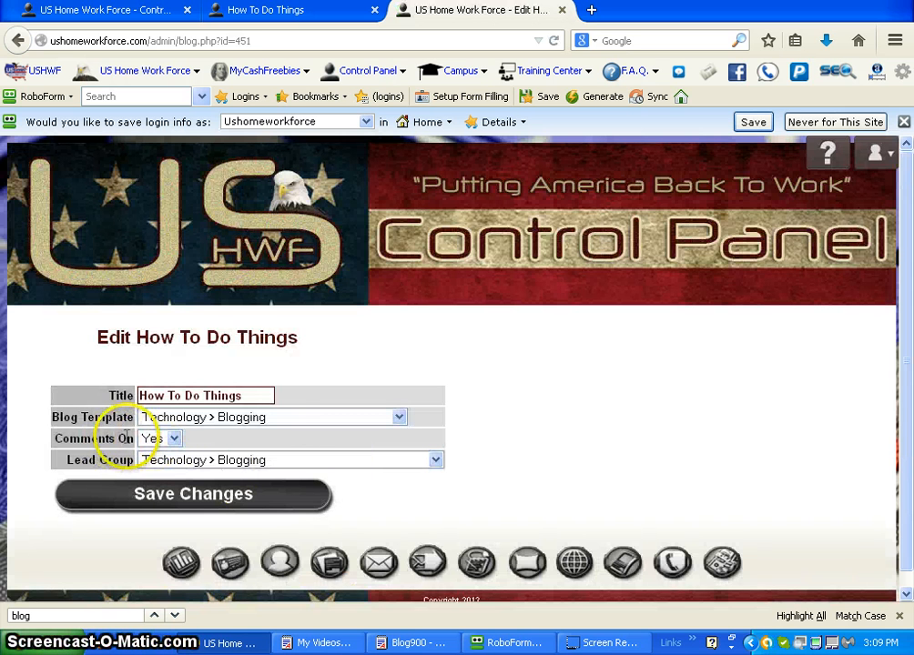
Step: Set Comments On to No for the "How To Do Things" blog and save the changes
click(173, 439)
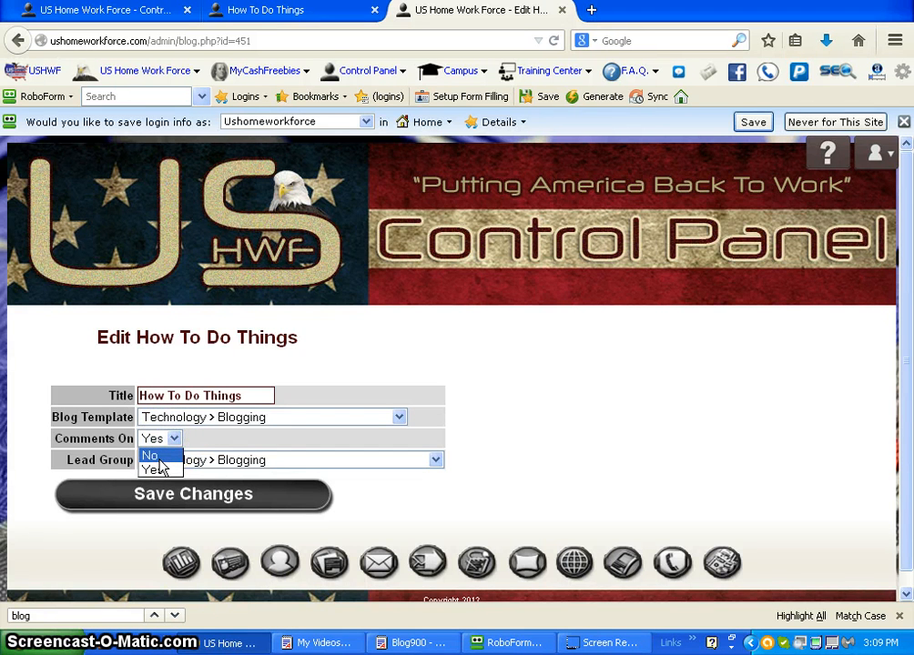
click(156, 458)
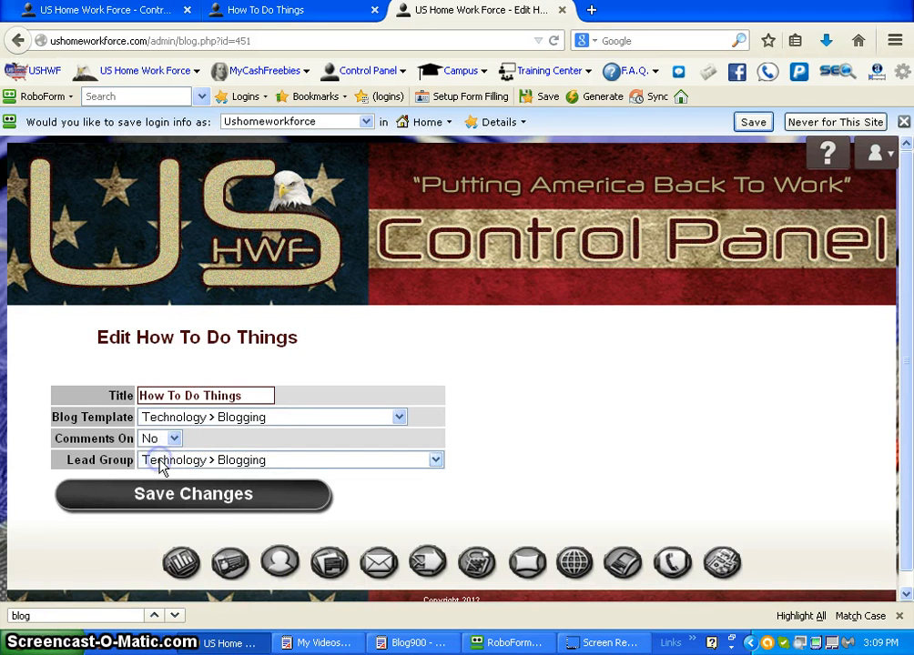
click(187, 504)
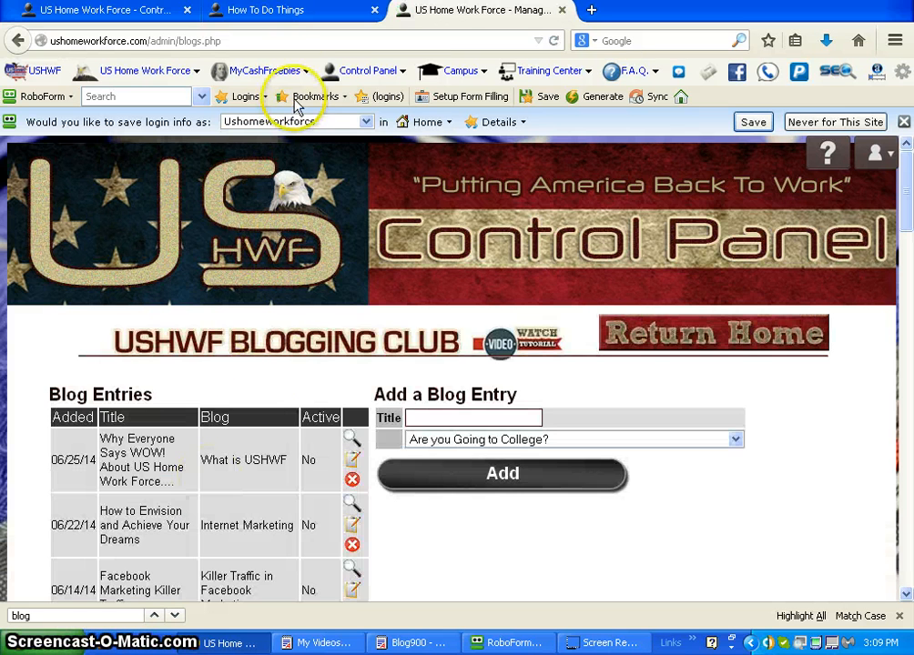
Step: Reload the published "How To Do Things" blog page and check the area below the footer links for the comment form
click(285, 17)
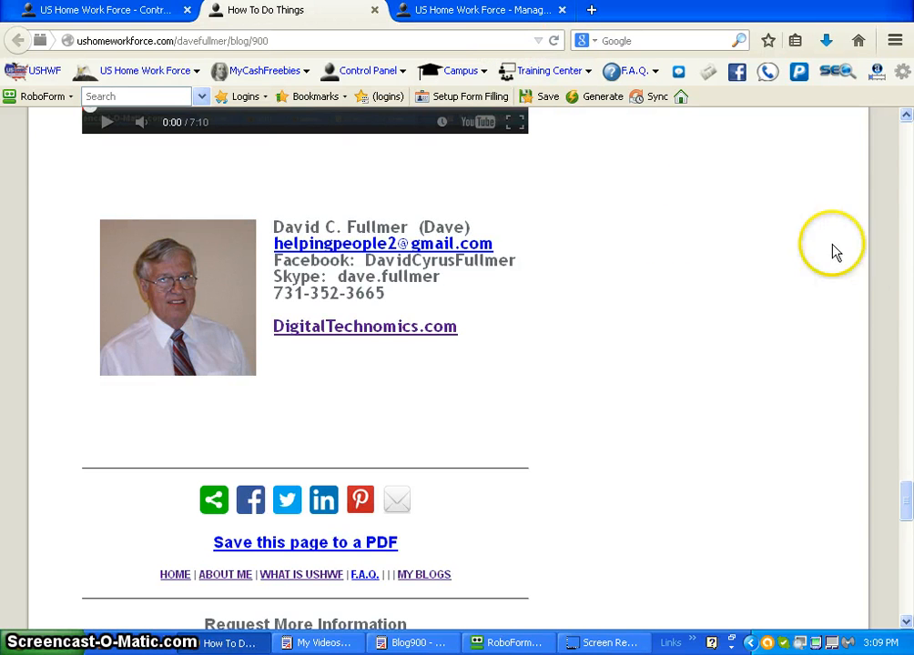
click(553, 41)
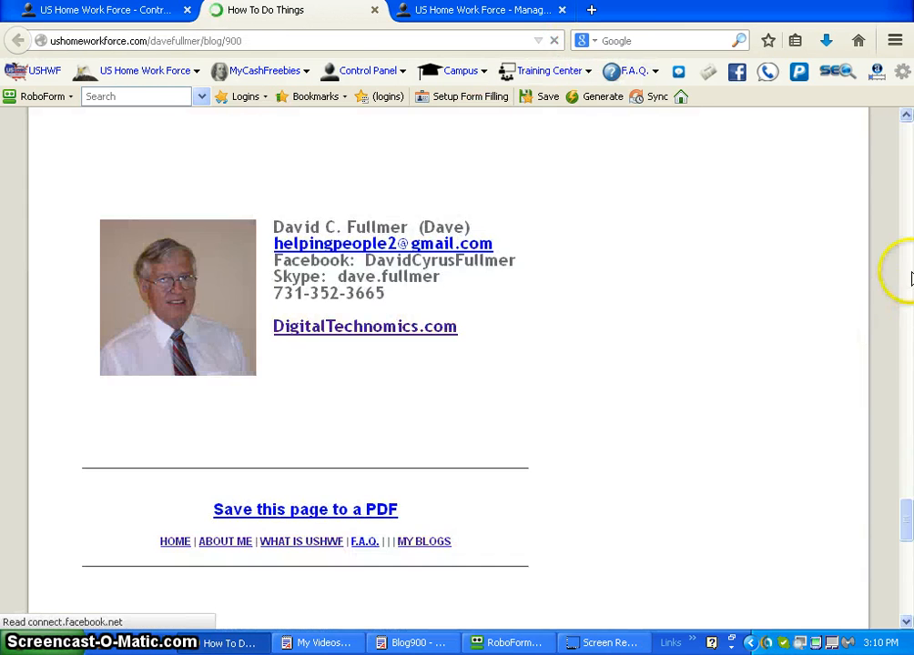
click(908, 280)
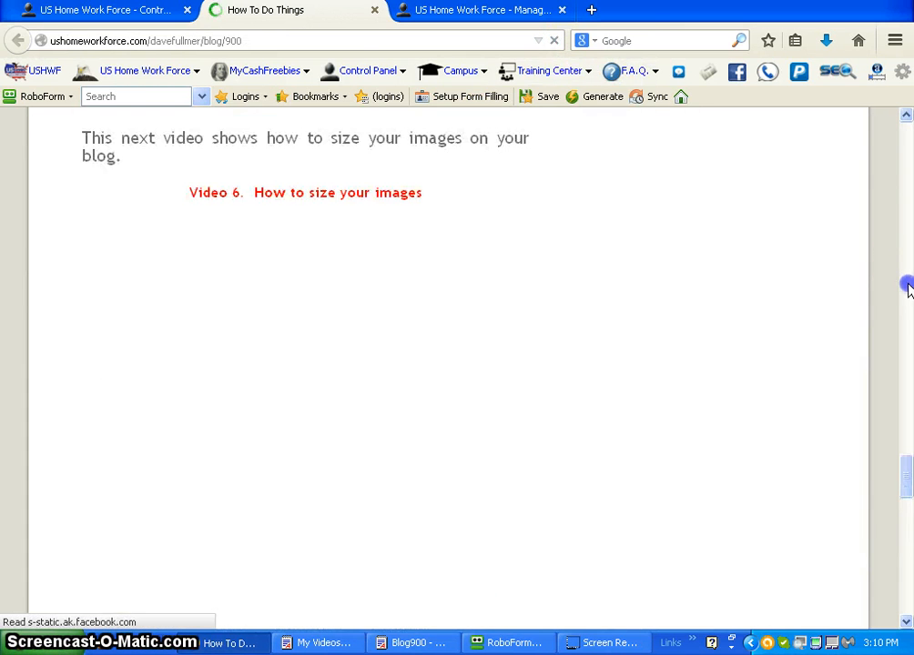
drag(907, 473, 901, 530)
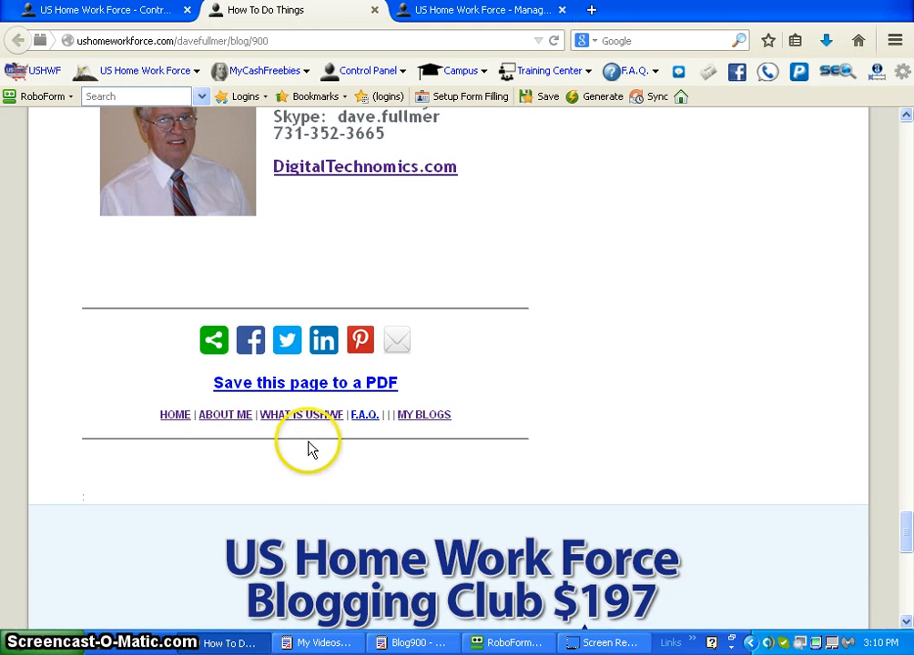
Step: Open the control panel's HTML form code generator and set the lead group to Technology > Blogging
click(130, 18)
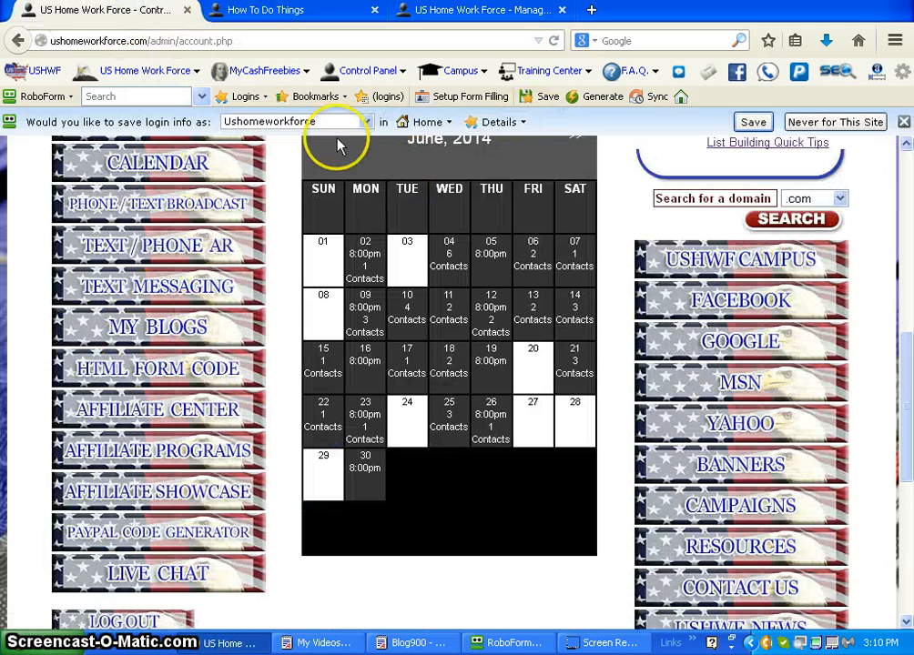
click(164, 380)
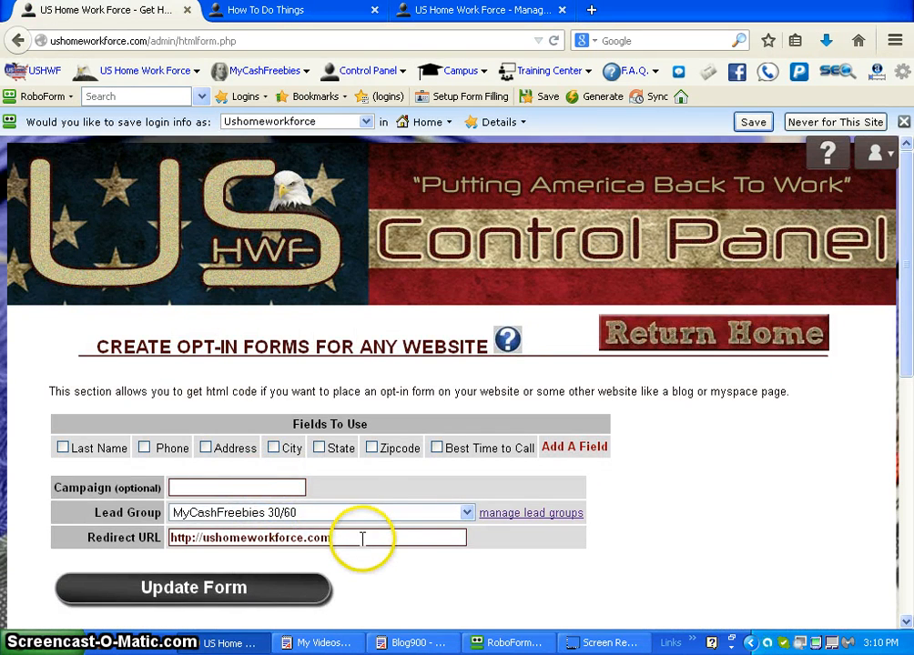
click(466, 515)
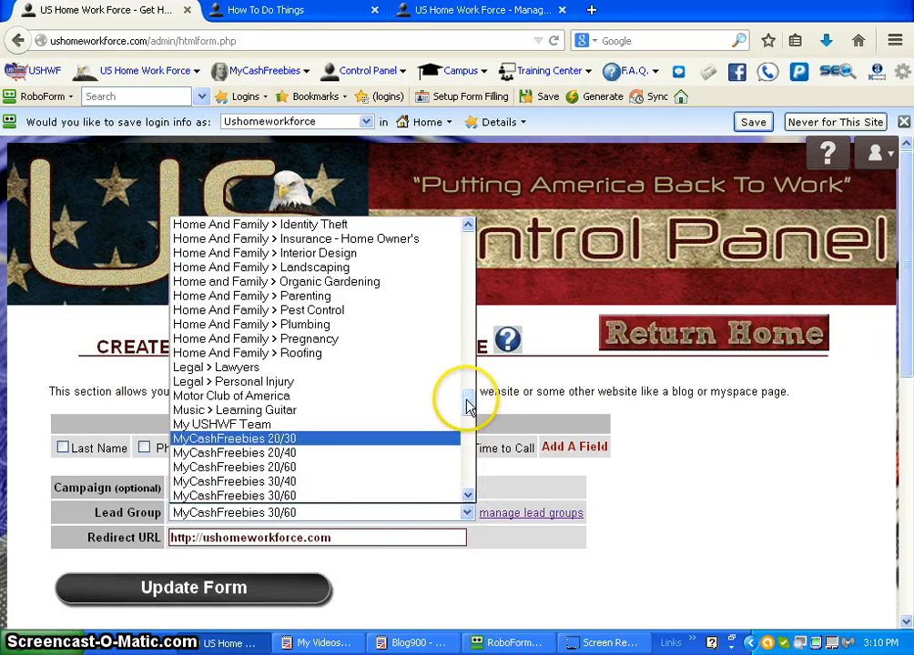
scroll(460, 415, down, 4)
scroll(453, 427, down, 3)
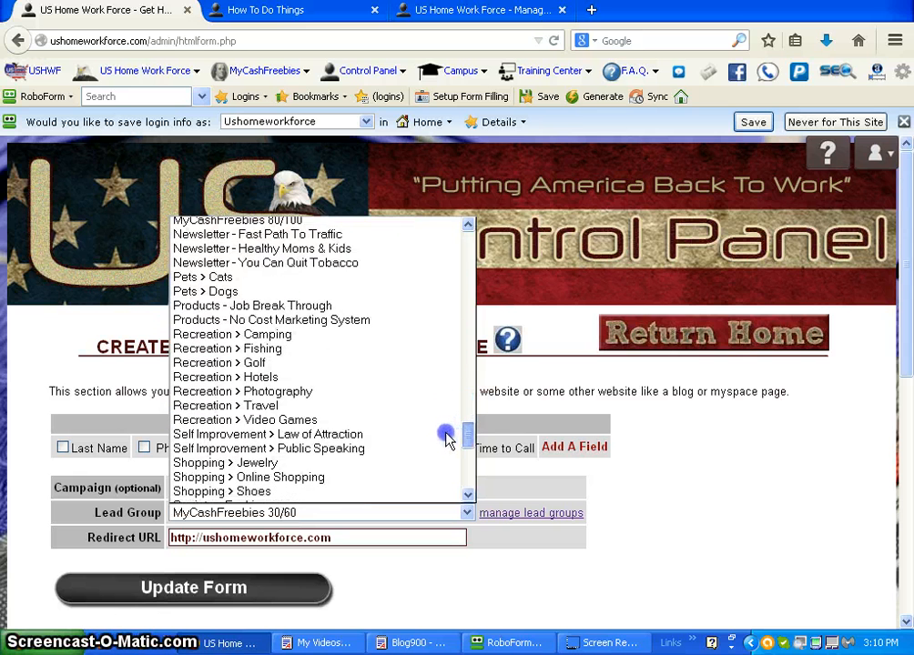
scroll(446, 439, down, 3)
scroll(435, 453, down, 4)
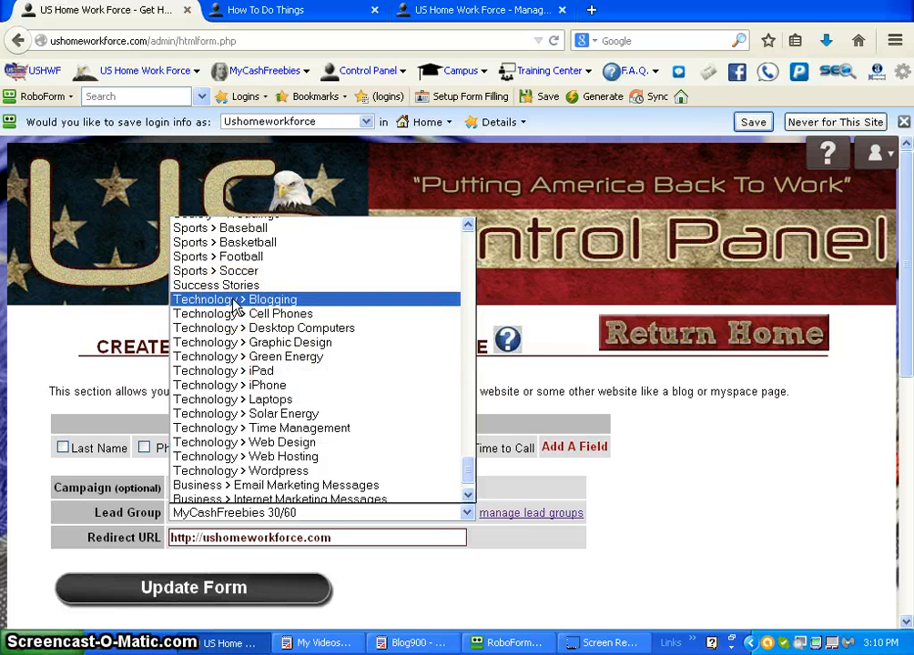
click(234, 303)
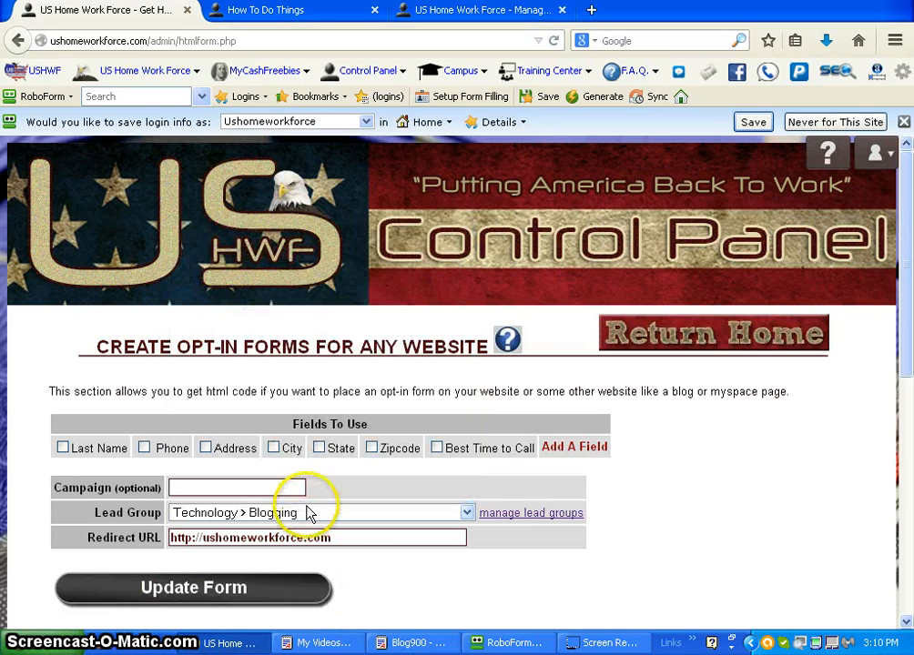
Step: Set the form's redirect URL to the member's ushomeworkforce.com blog address ending in /blog/900 and update the form
click(344, 539)
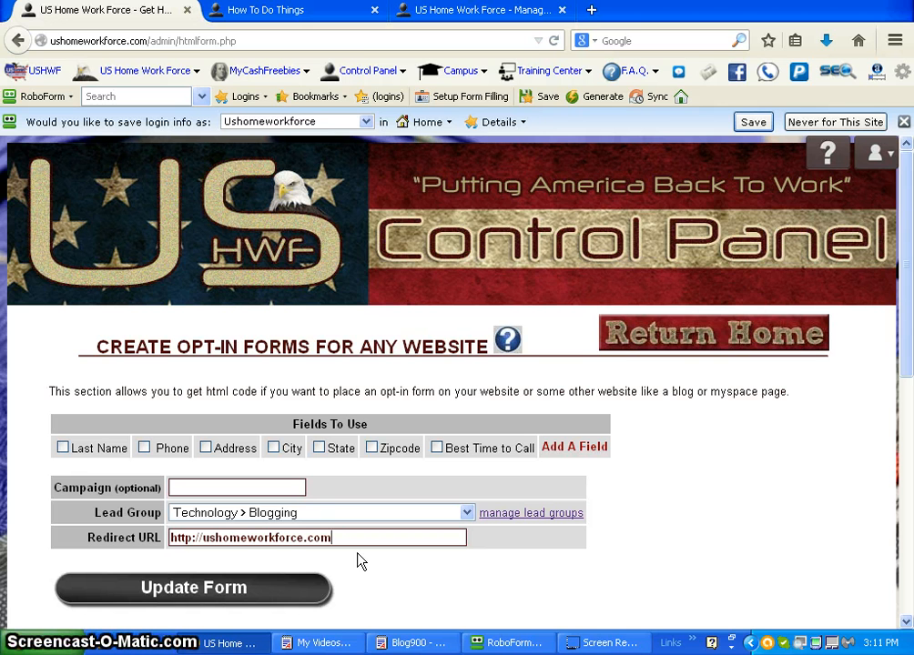
text(/)
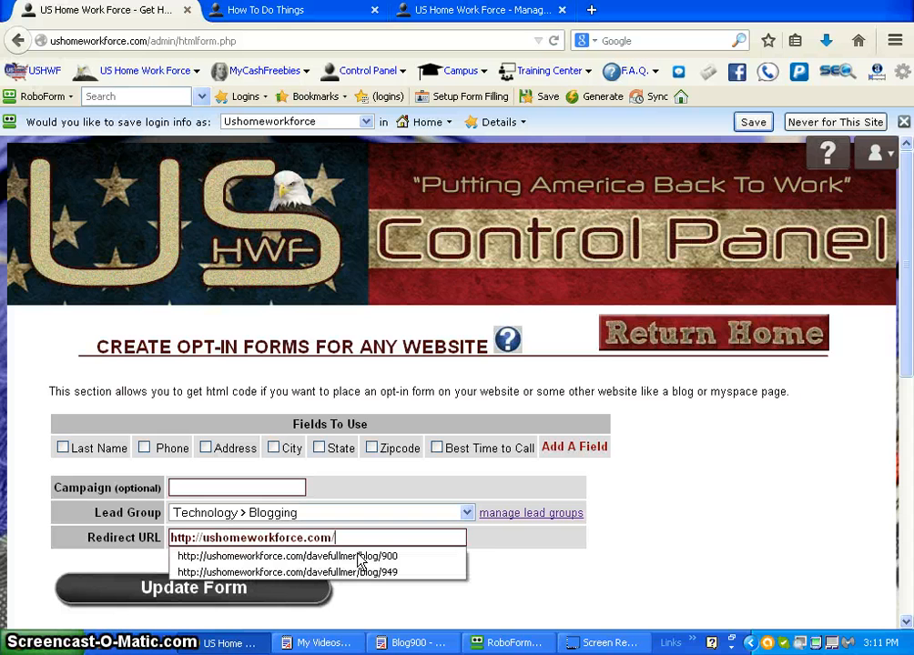
click(355, 557)
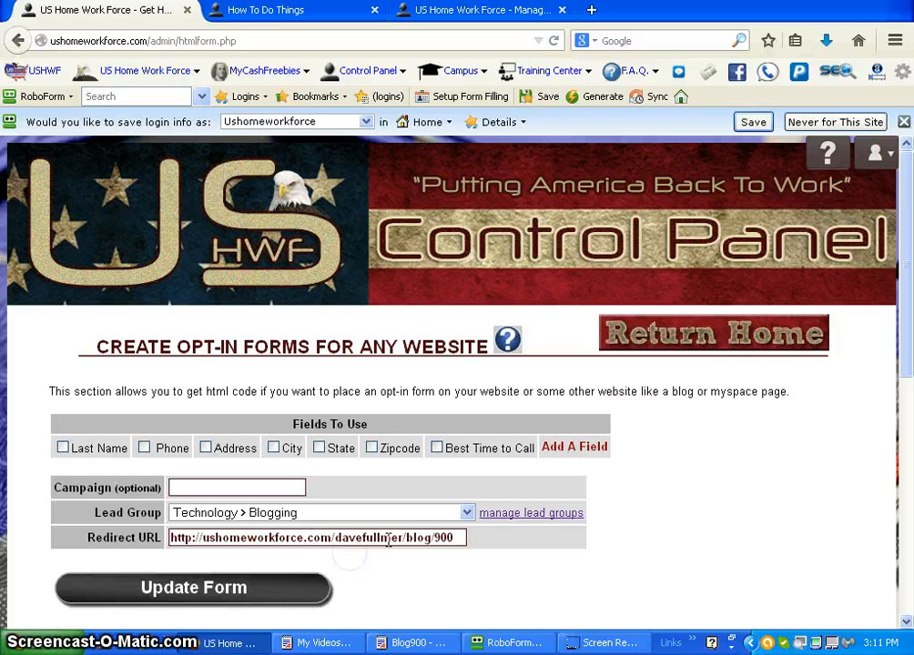
click(223, 599)
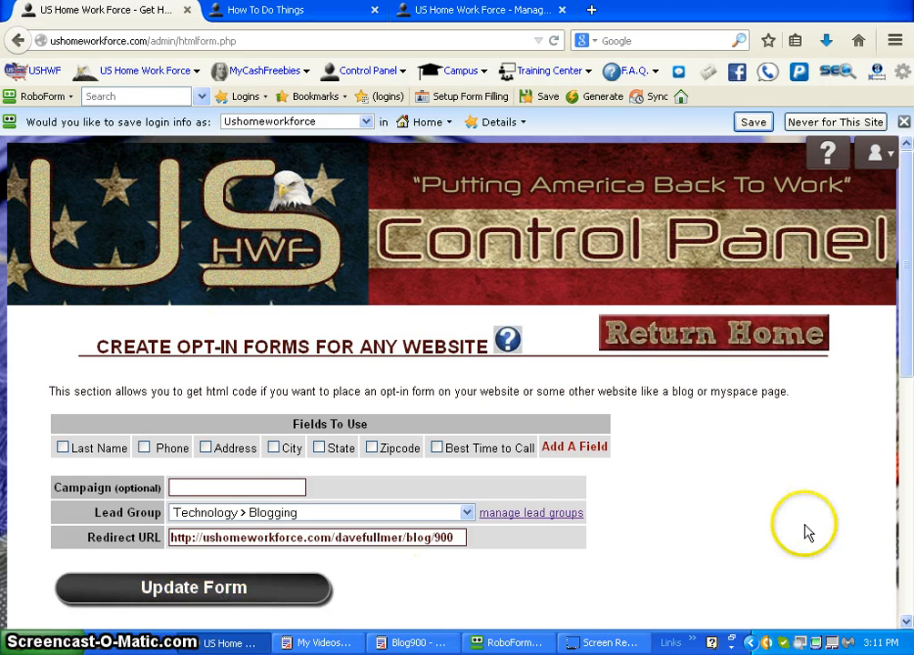
Step: Change the submit input's value in the generated form code to "Let Me In !!"
drag(901, 316, 882, 490)
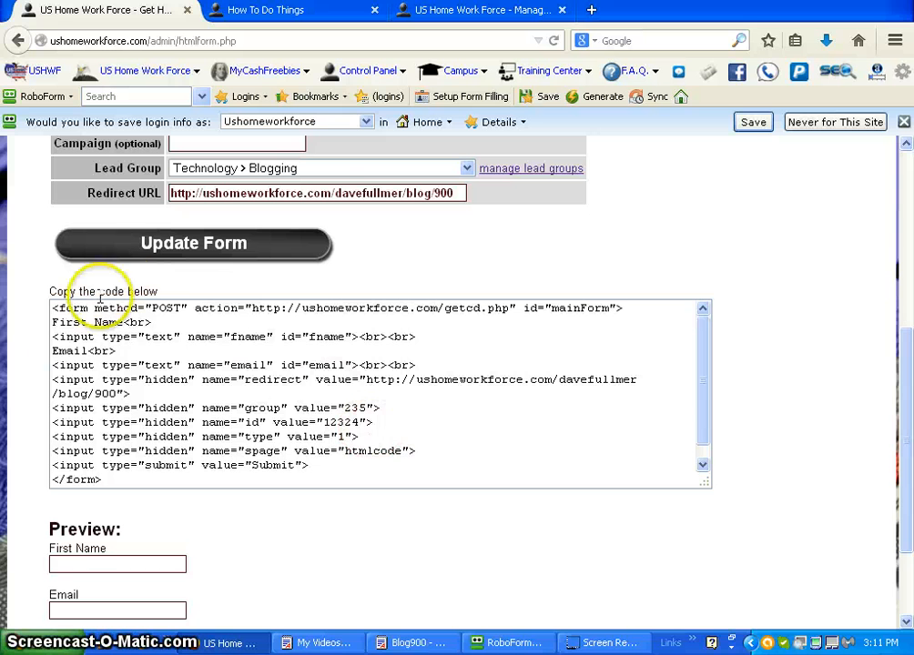
click(293, 465)
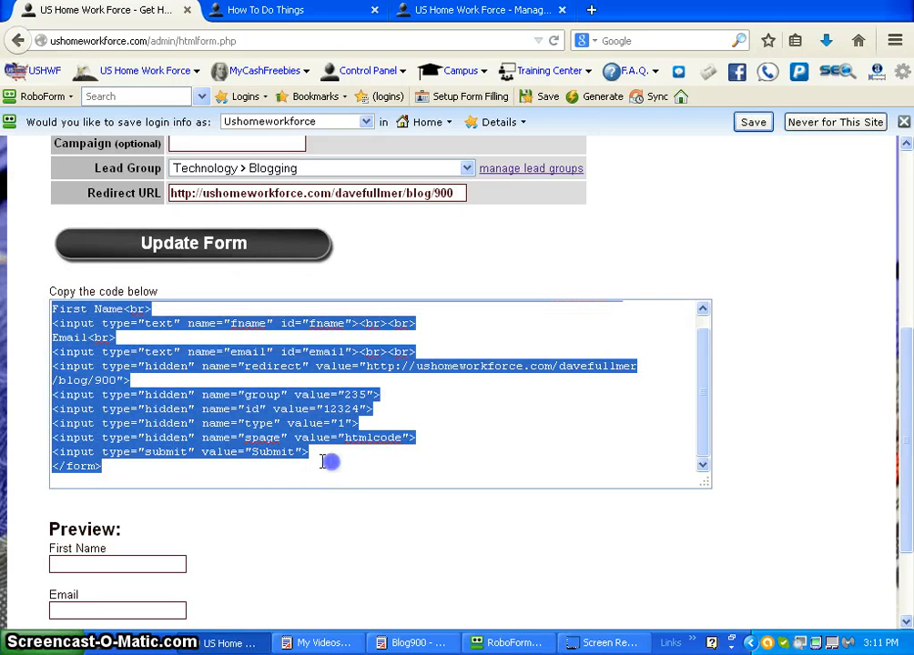
click(323, 462)
click(294, 453)
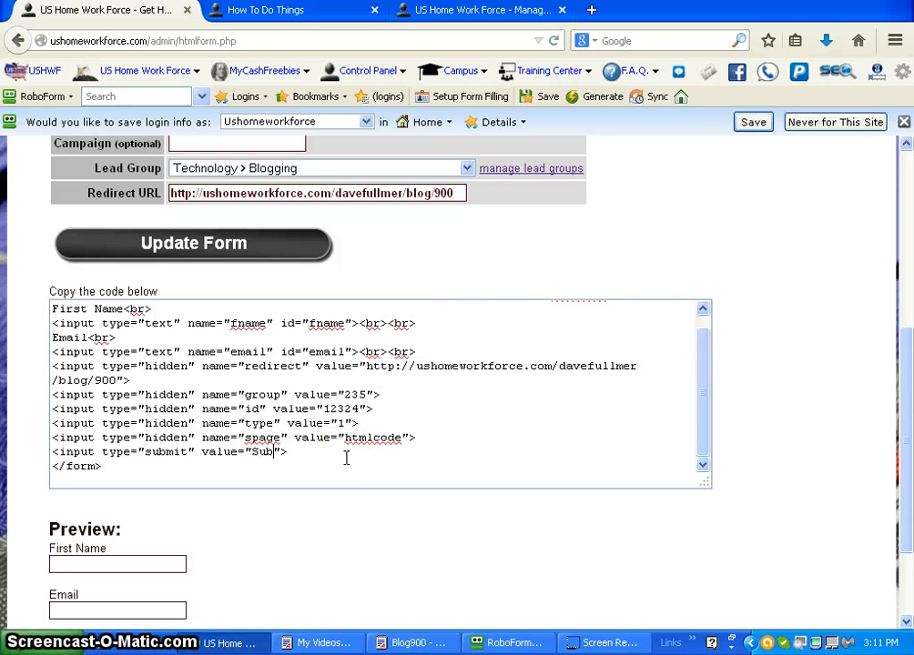
text(Let Me In !!)
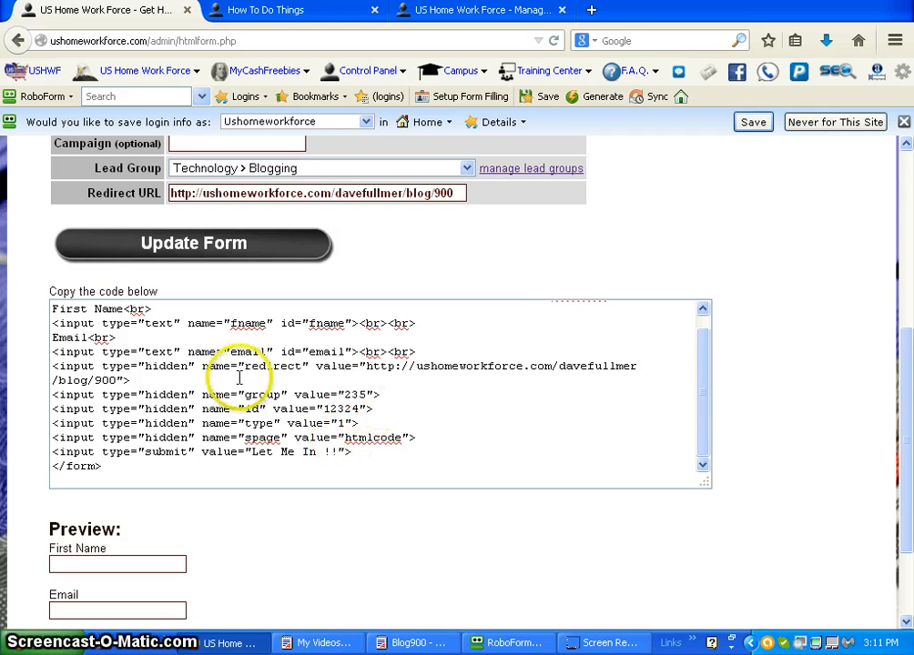
Step: Select the entire generated form code and switch to the WordPad document "Blog900 - How to Do Things"
click(223, 375)
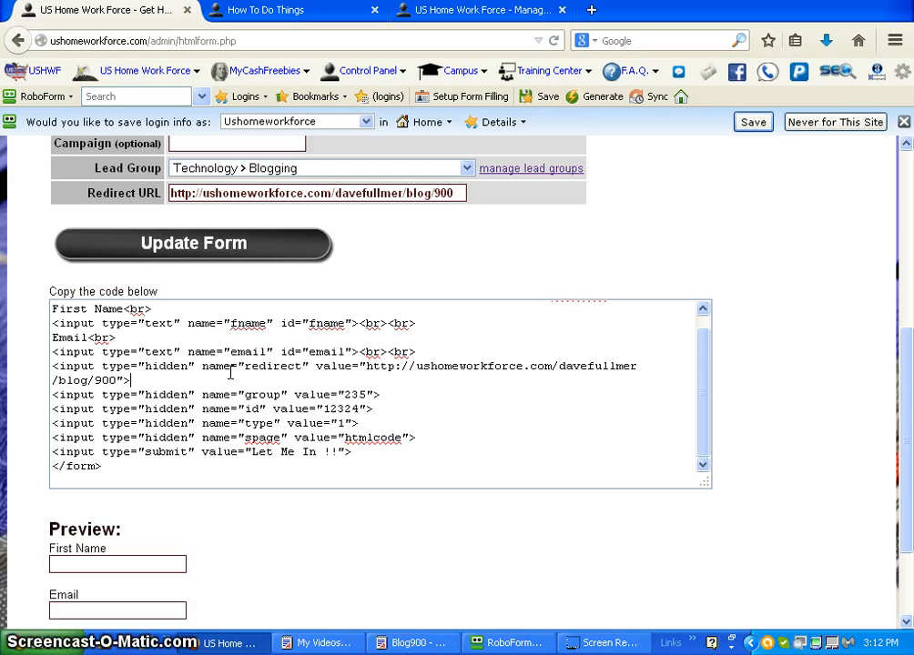
key(ctrl+a)
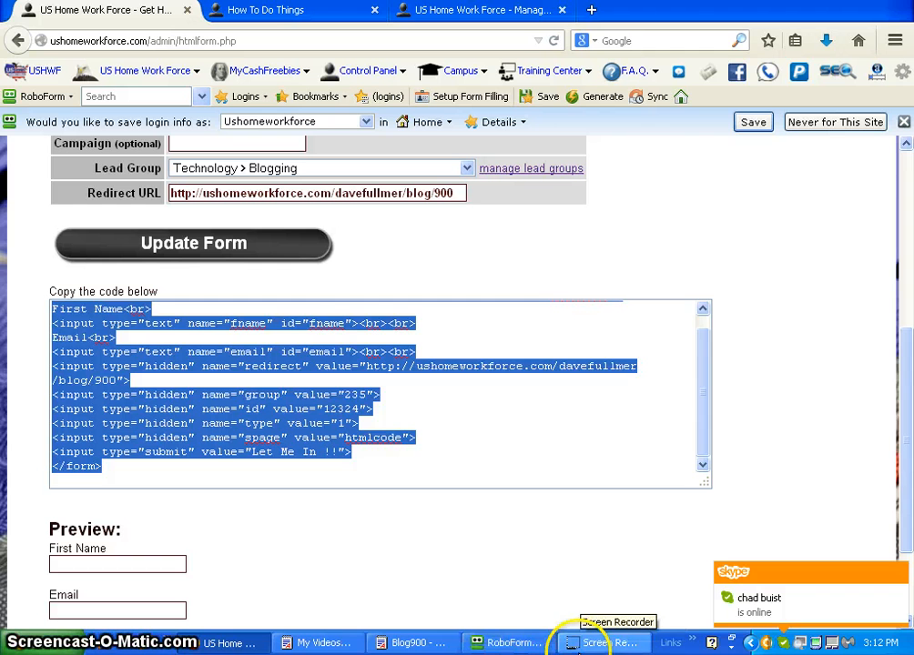
click(407, 643)
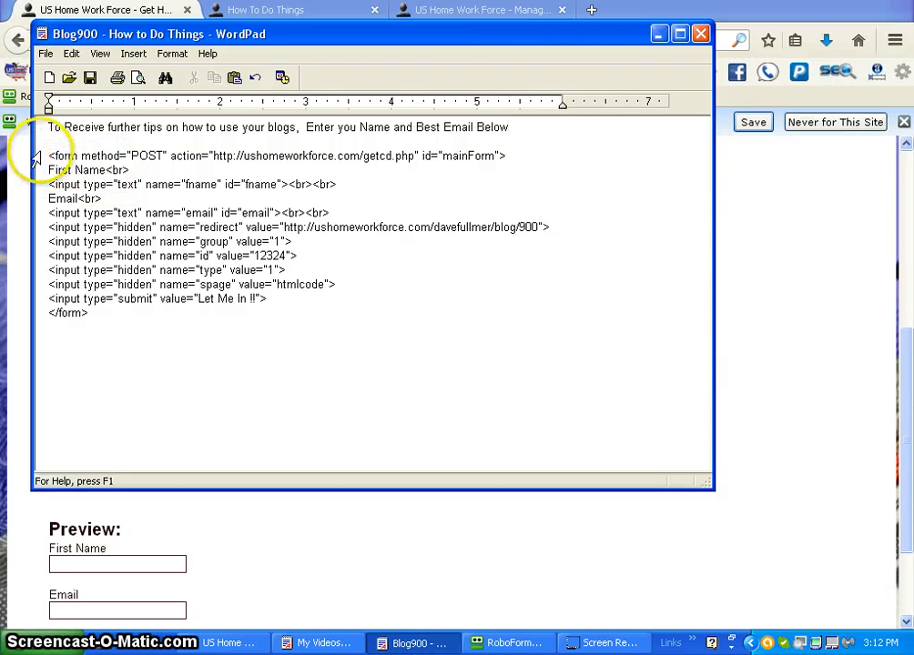
Step: Insert a <center> tag directly before the opening form tag in the WordPad document
click(95, 147)
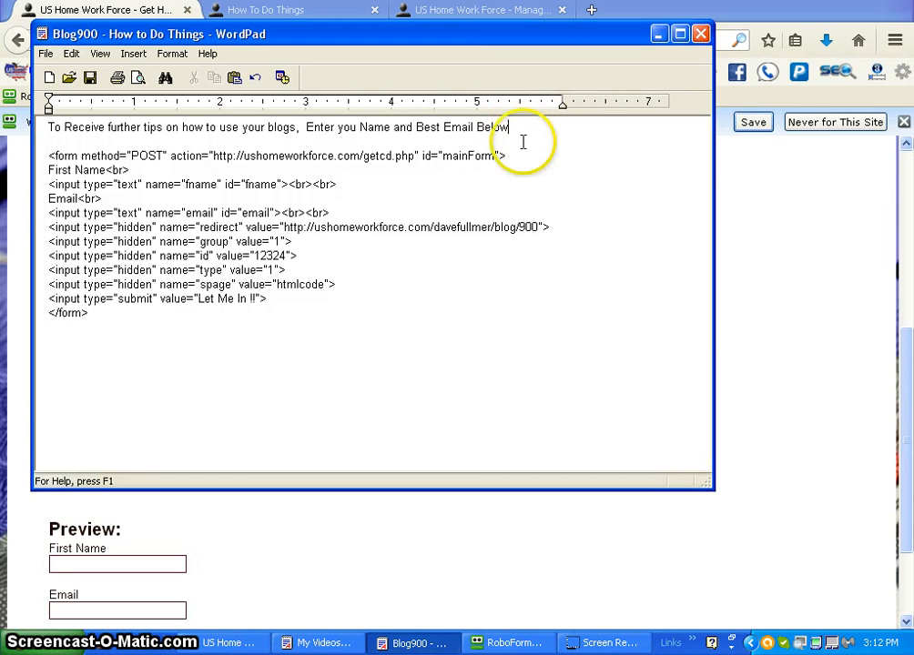
click(48, 156)
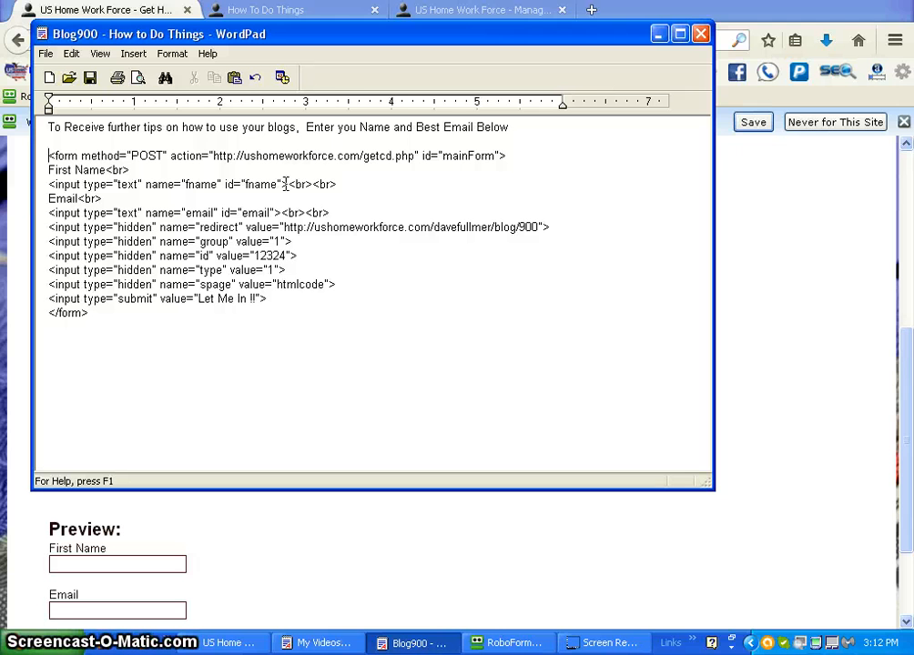
text(<)
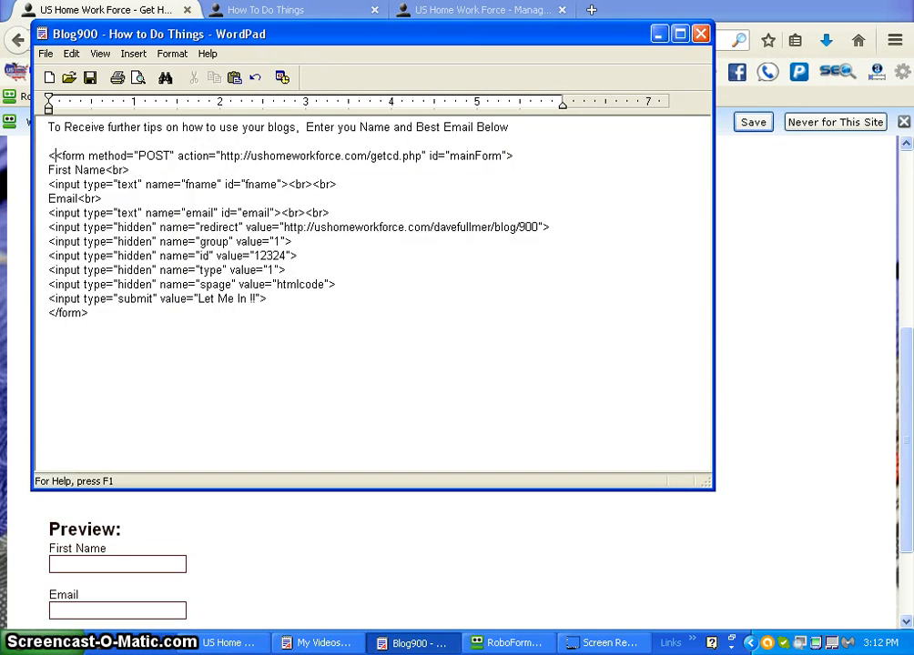
text(cen)
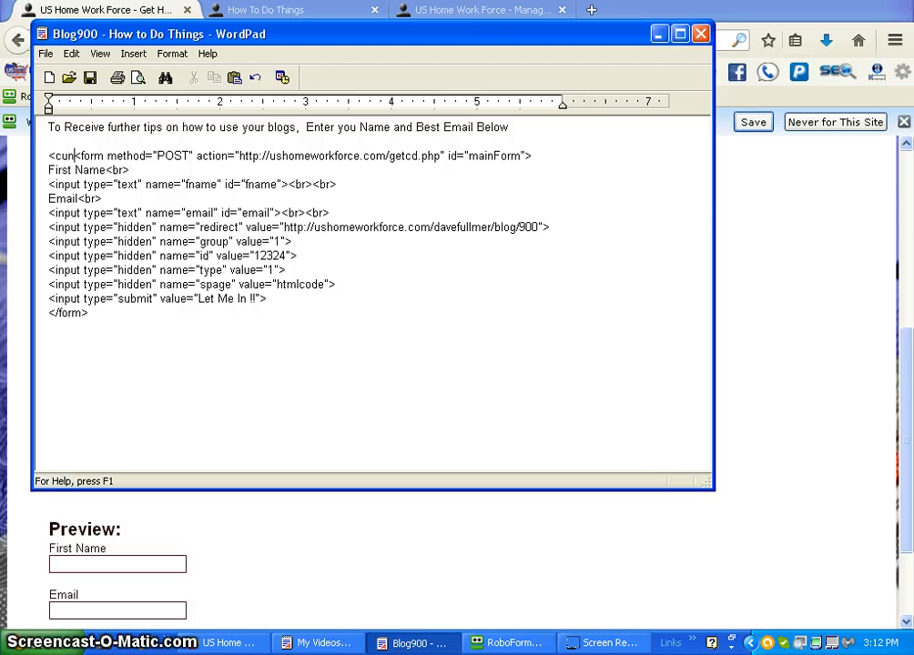
text(ter)
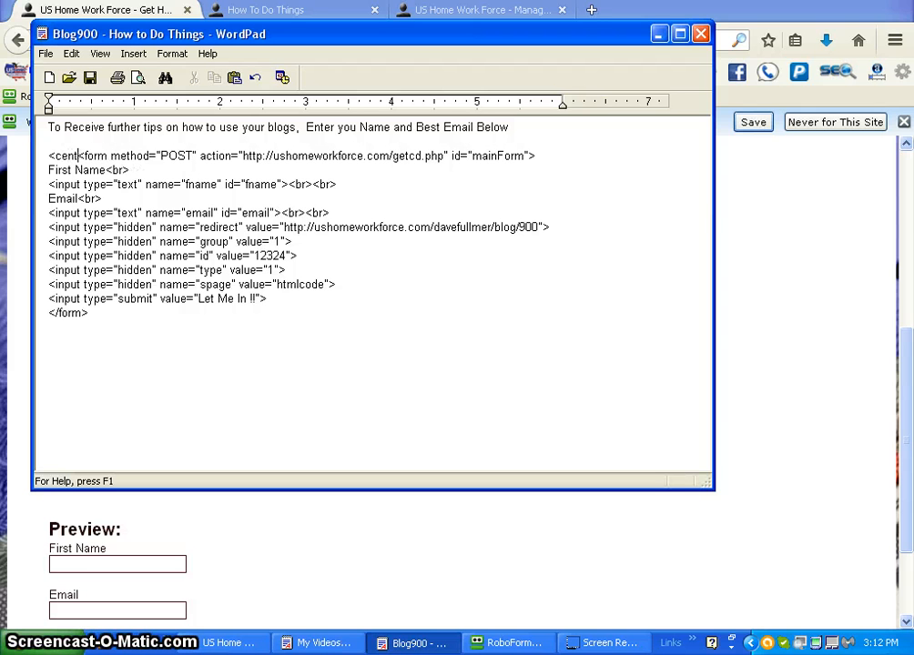
text(>)
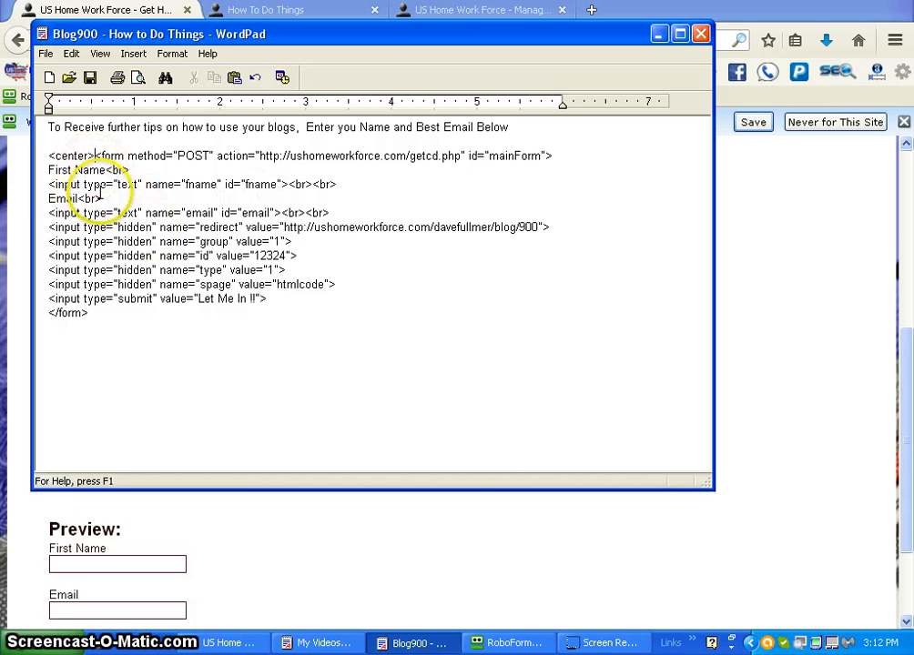
Step: Add a closing </center> tag directly after the </form> tag and save the WordPad document
click(110, 317)
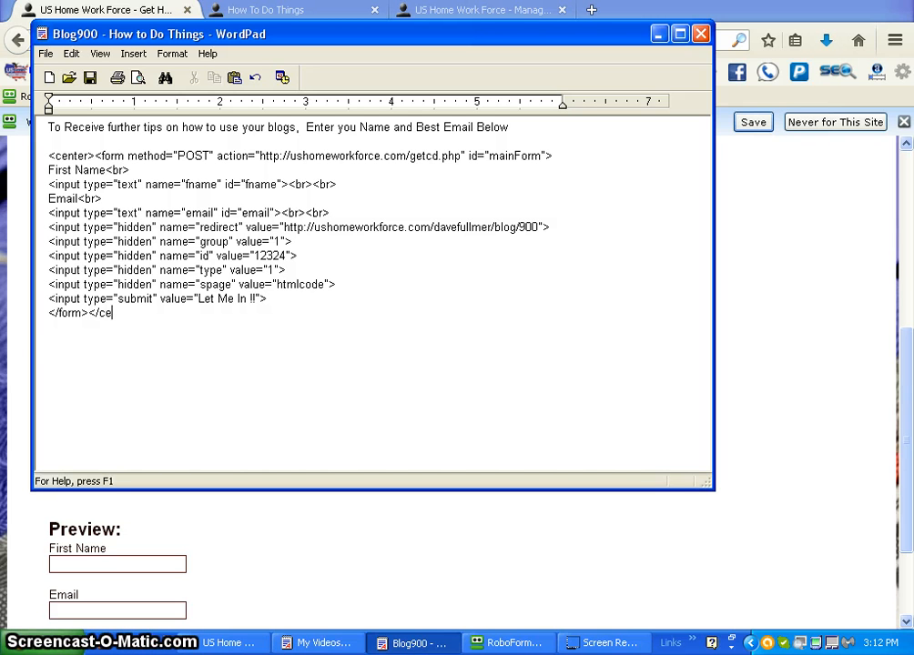
text(>)
click(46, 54)
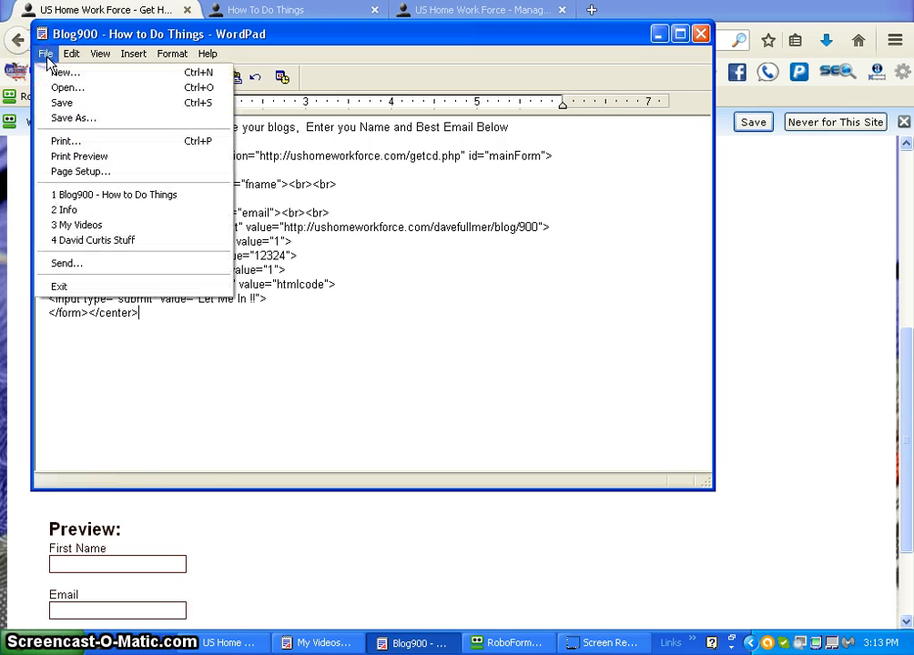
click(64, 102)
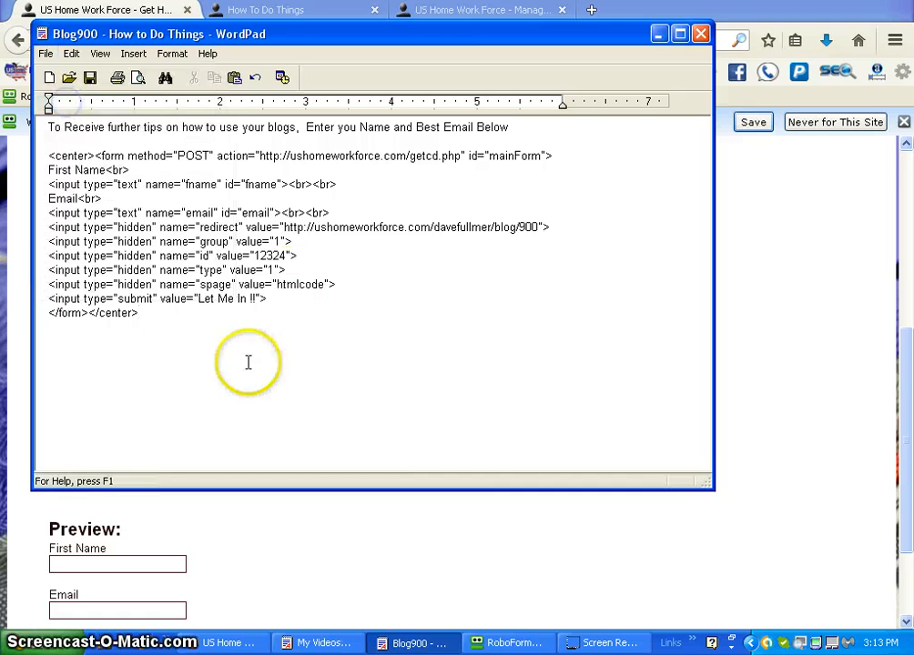
Step: Copy the entire text of the WordPad document, intro sentence and form code included, and return to the browser
click(146, 198)
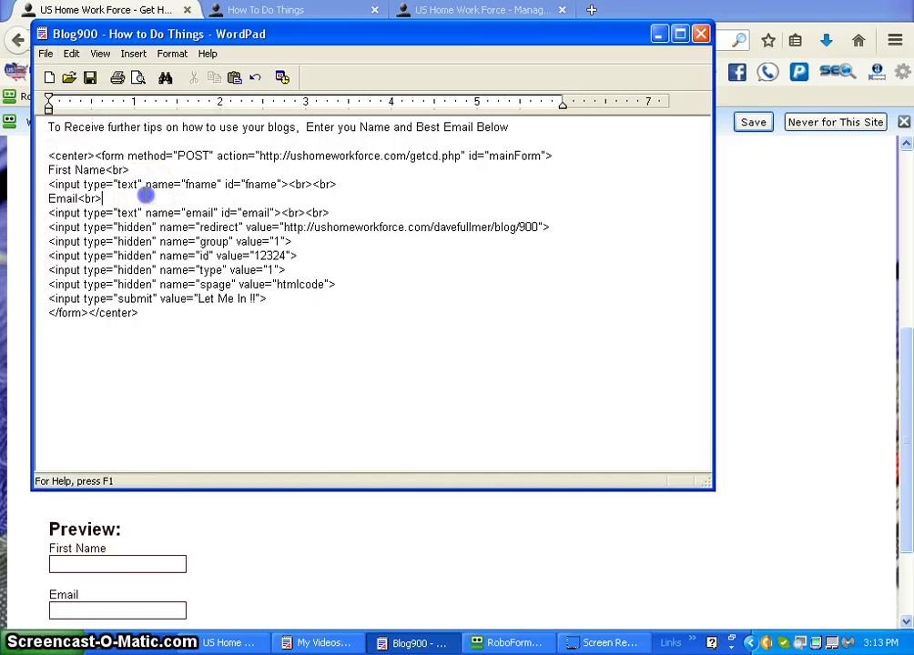
click(224, 213)
key(ctrl+a)
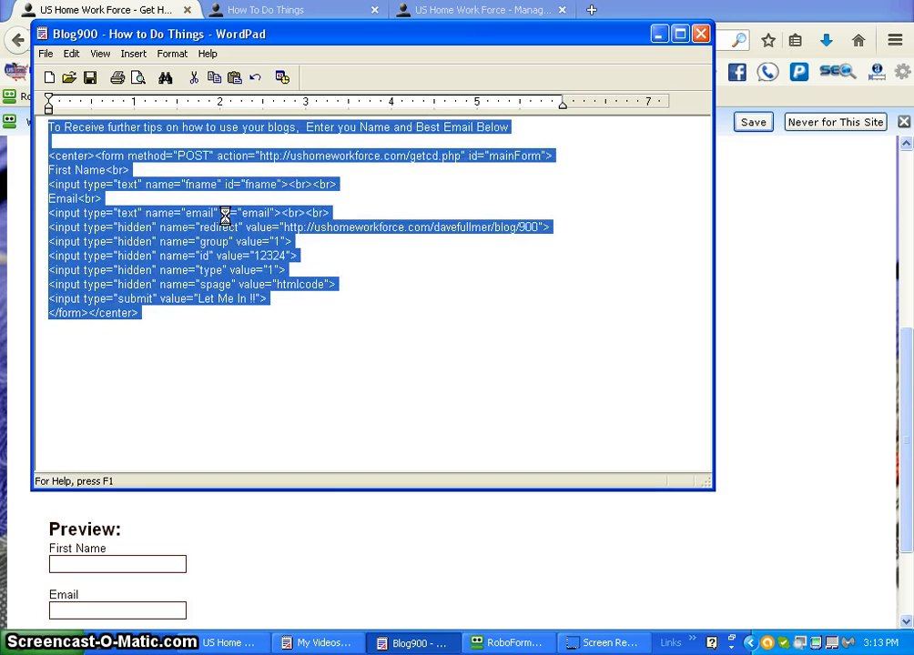
click(478, 596)
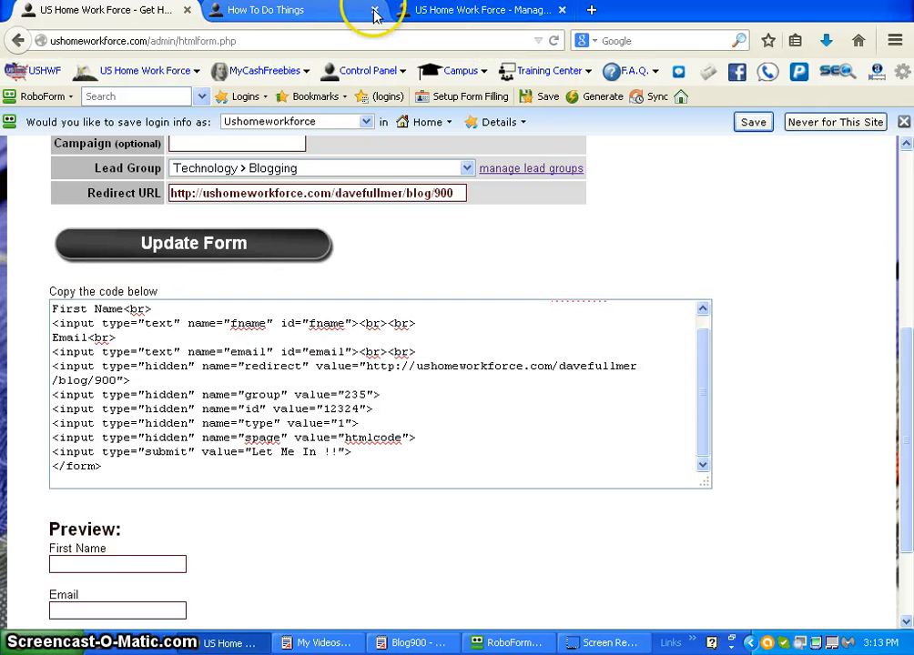
Step: Open the "How to Make your first Blog" entry for editing from the Manage Blogs page
click(423, 16)
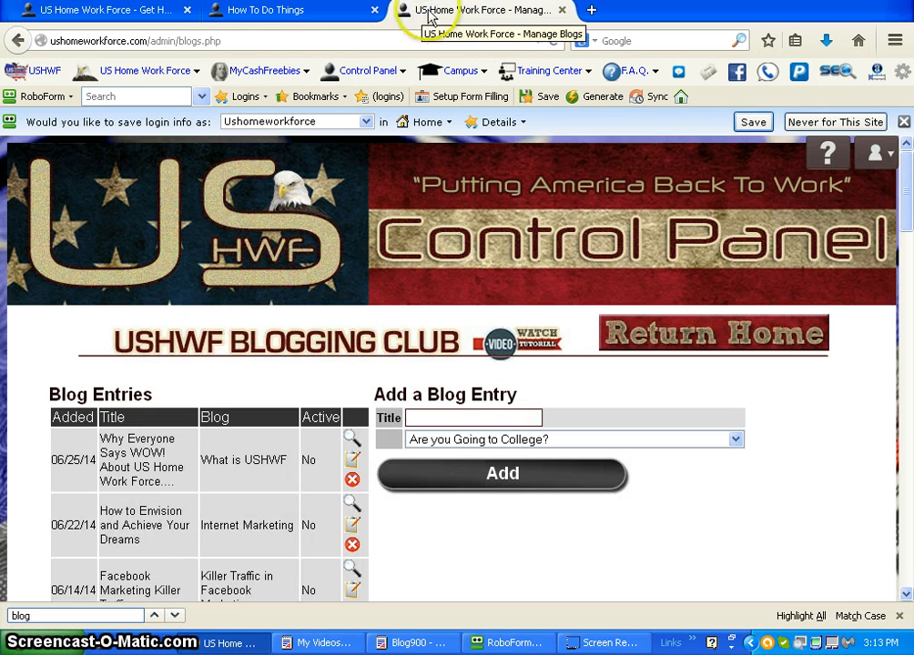
drag(907, 212, 901, 292)
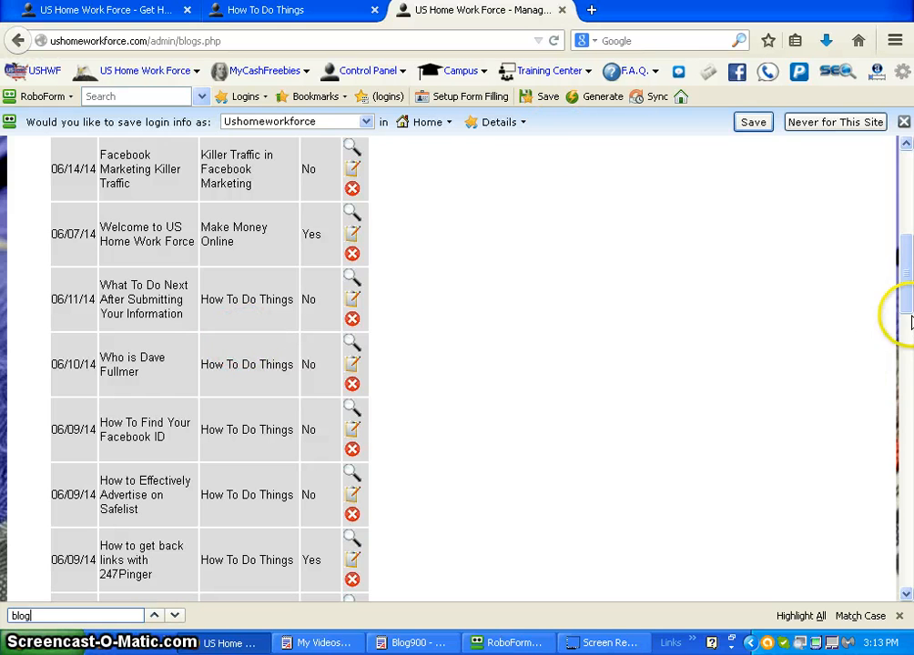
drag(907, 306, 887, 331)
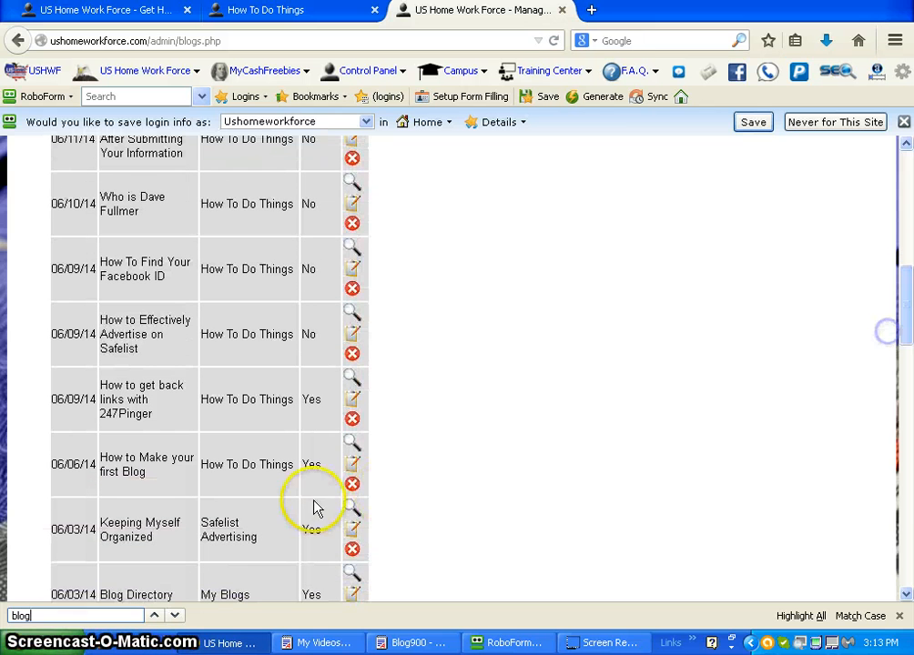
click(353, 471)
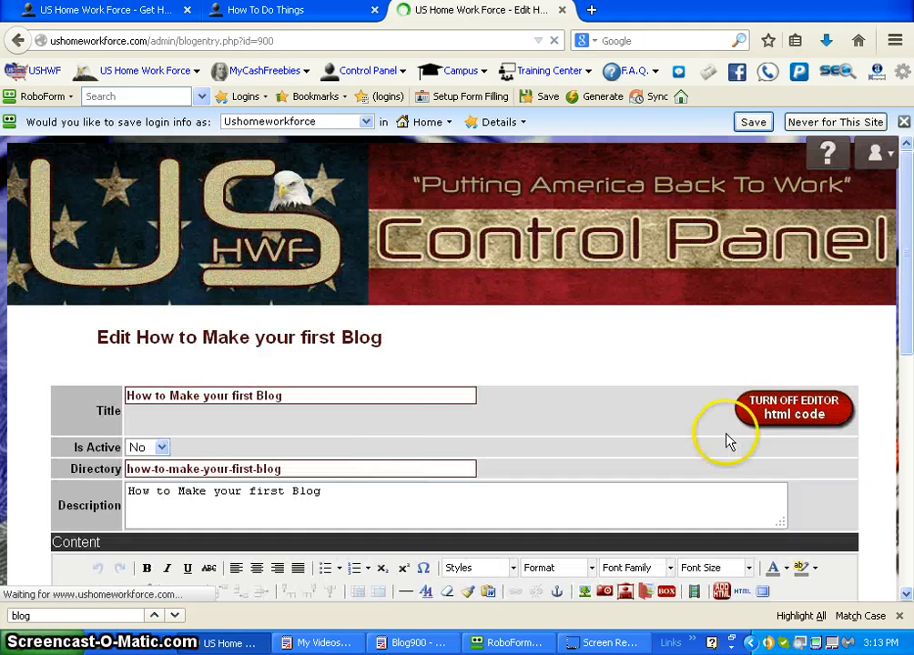
Step: Add an empty line in the post content between the last yellow placeholder box and the author's contact block
drag(908, 286, 897, 564)
click(848, 418)
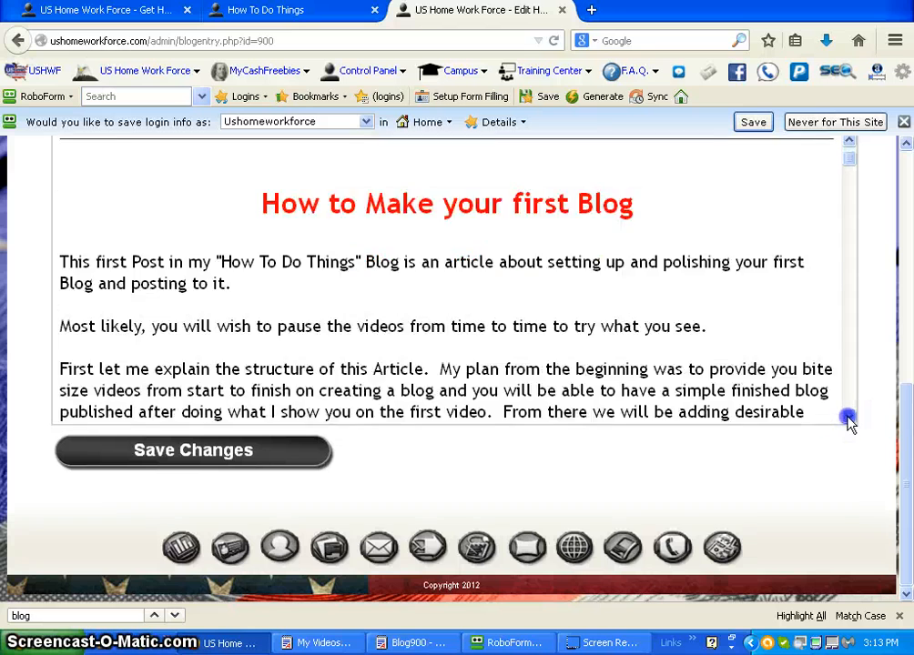
drag(848, 417, 848, 418)
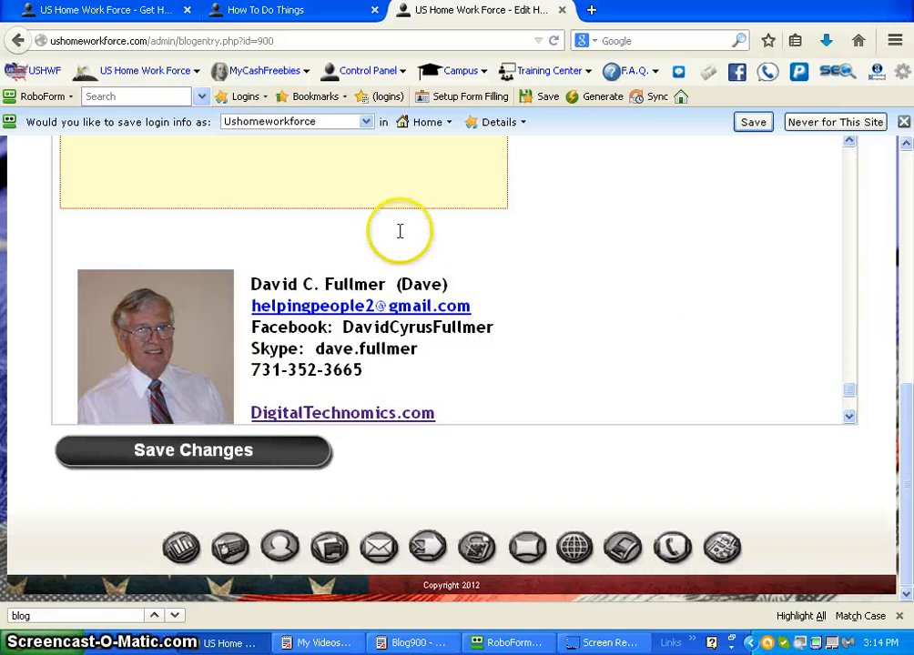
click(849, 141)
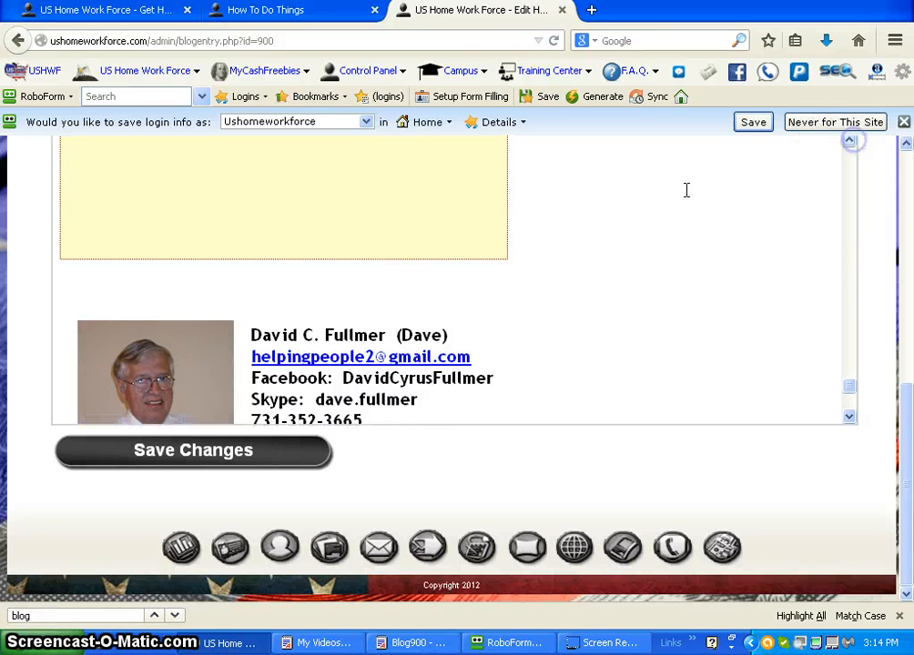
click(219, 294)
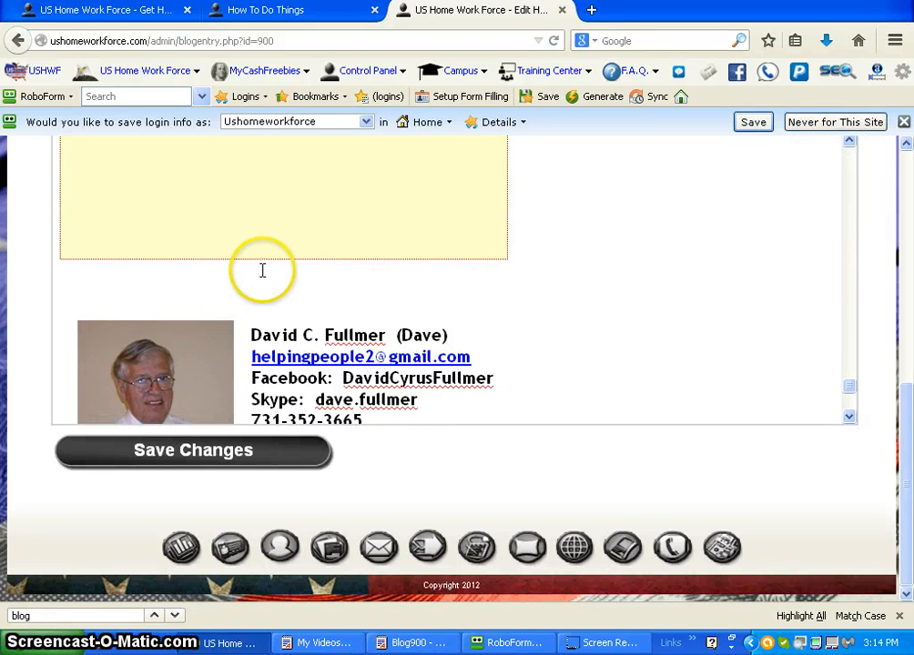
key(Return)
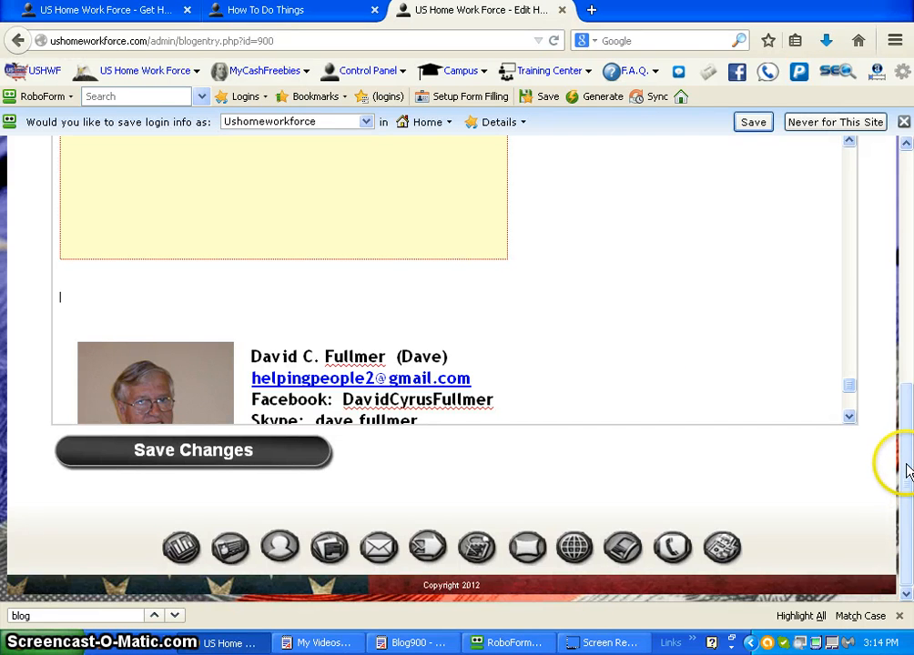
Step: Insert the copied intro sentence and opt-in form code as HTML at the new empty line
scroll(898, 465, up, 2)
drag(908, 423, 907, 424)
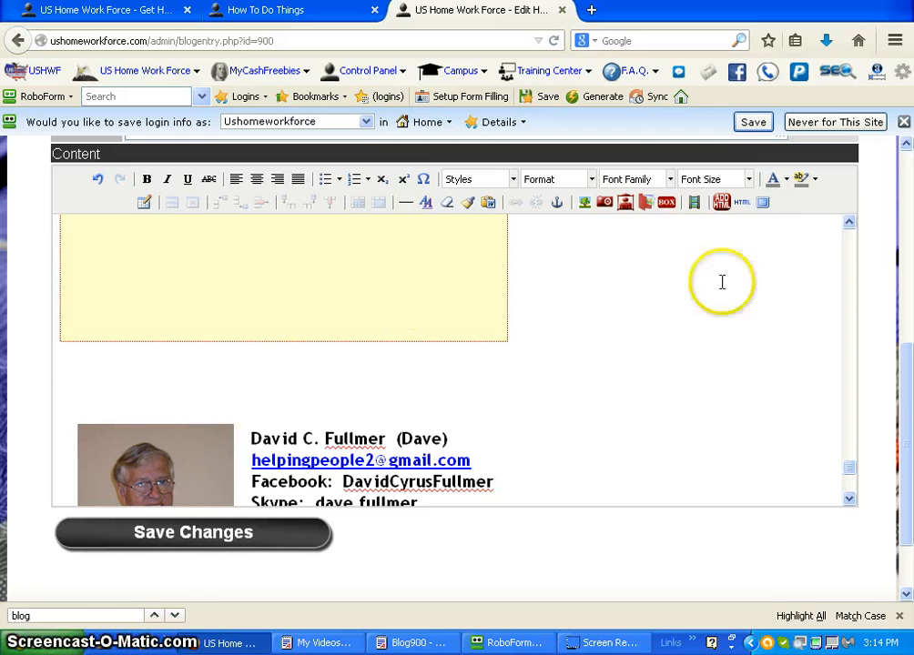
click(722, 206)
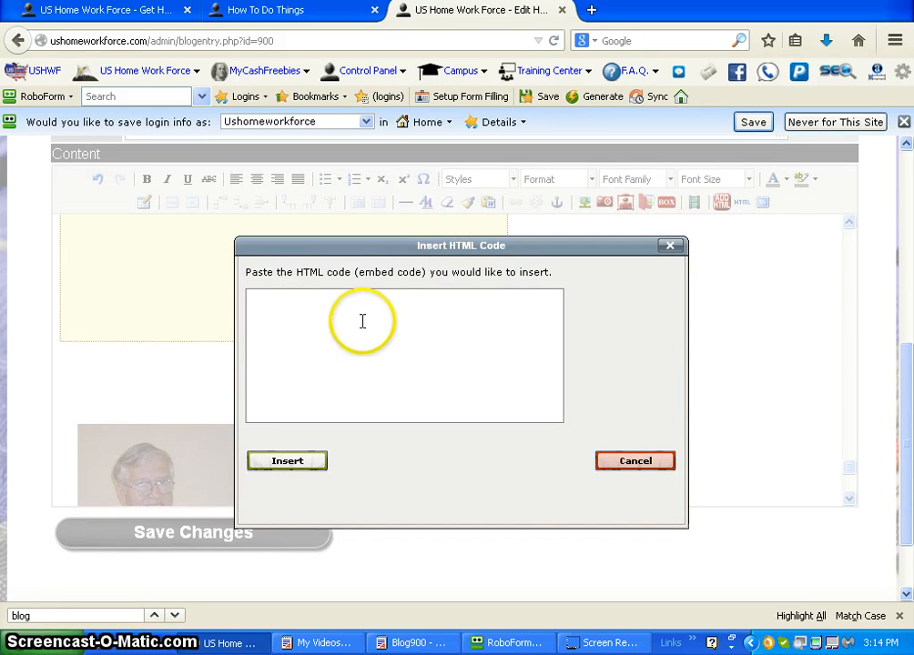
click(356, 315)
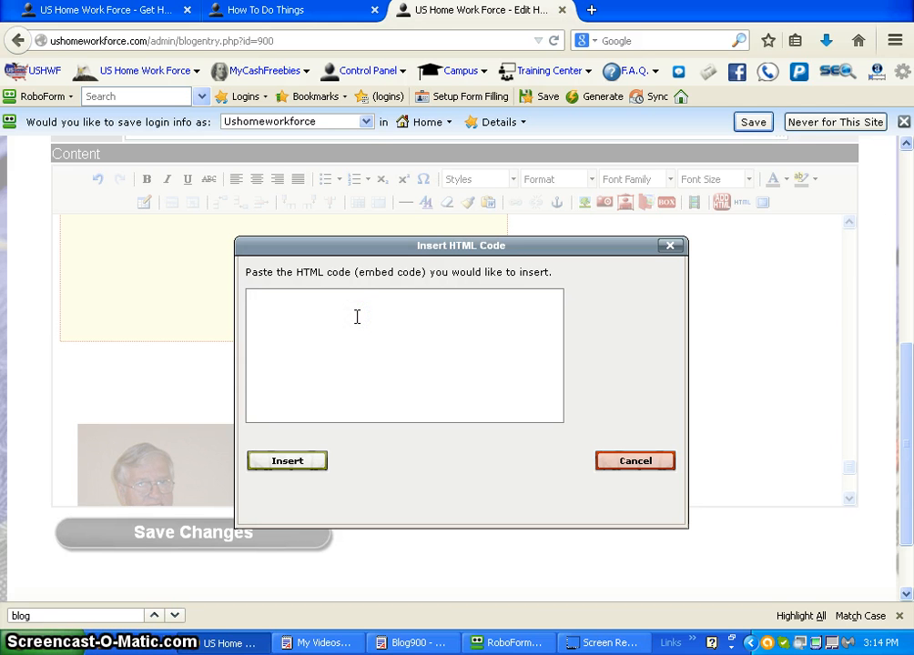
key(ctrl+v)
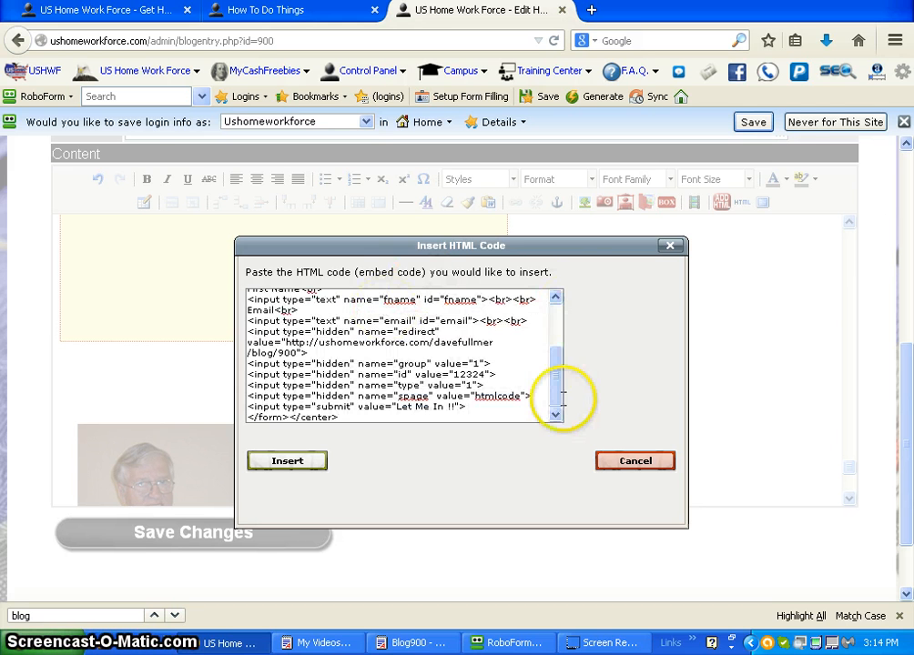
drag(558, 384, 560, 314)
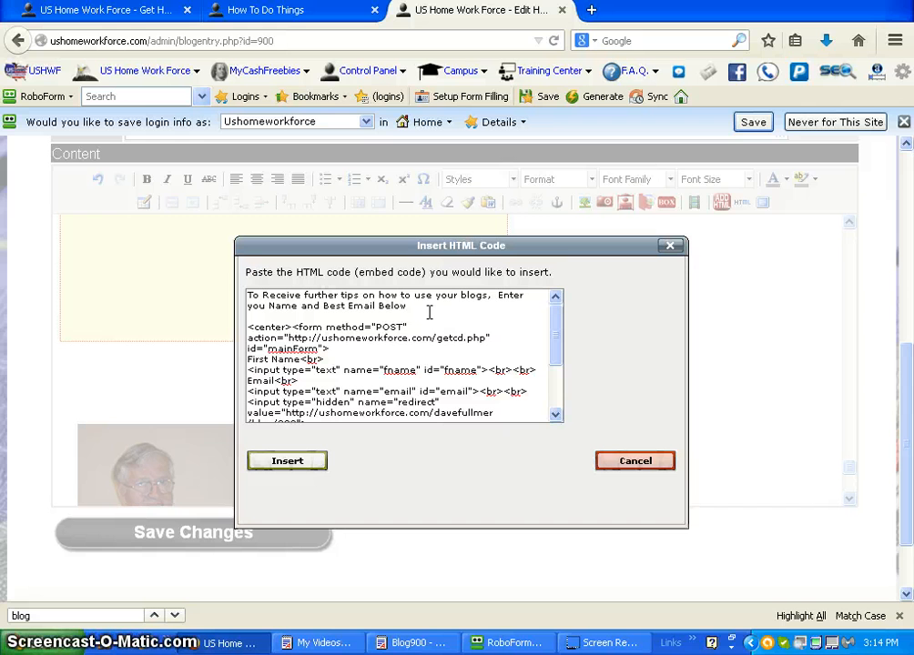
click(297, 468)
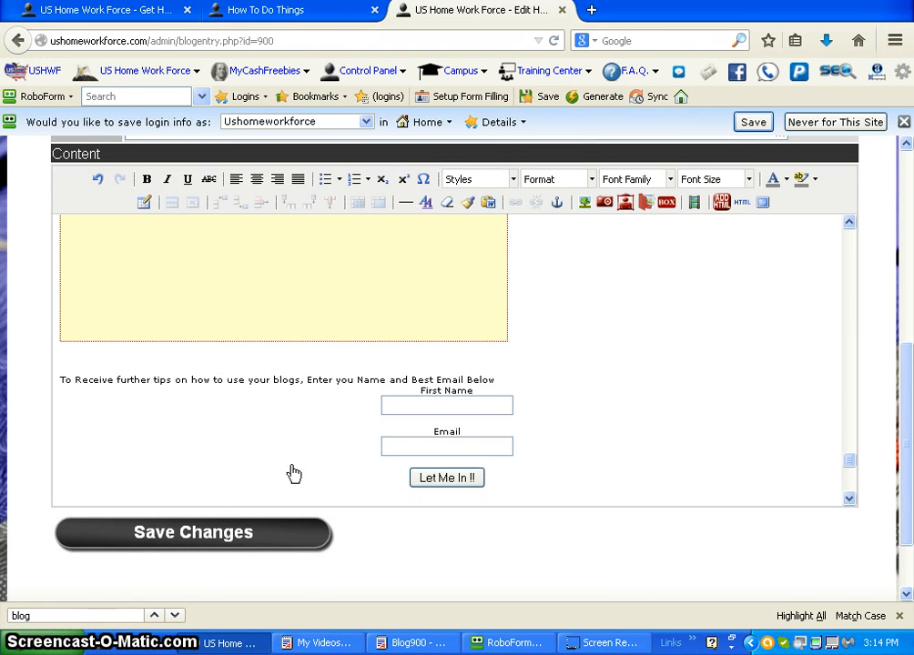
Step: Add a blank line between the intro sentence and the form, and break the sentence before "Enter you Name"
click(514, 378)
key(Return)
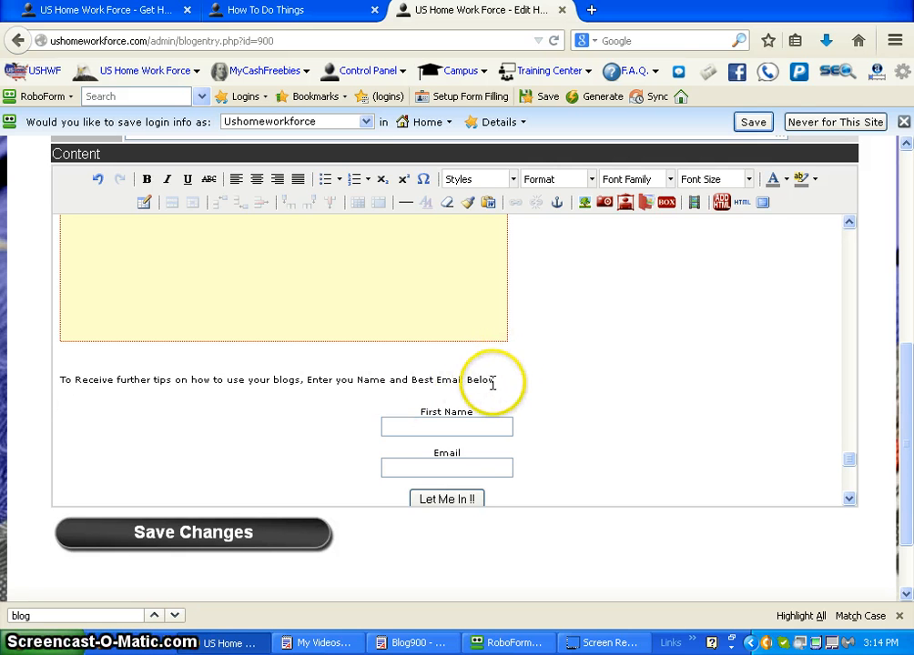
click(307, 380)
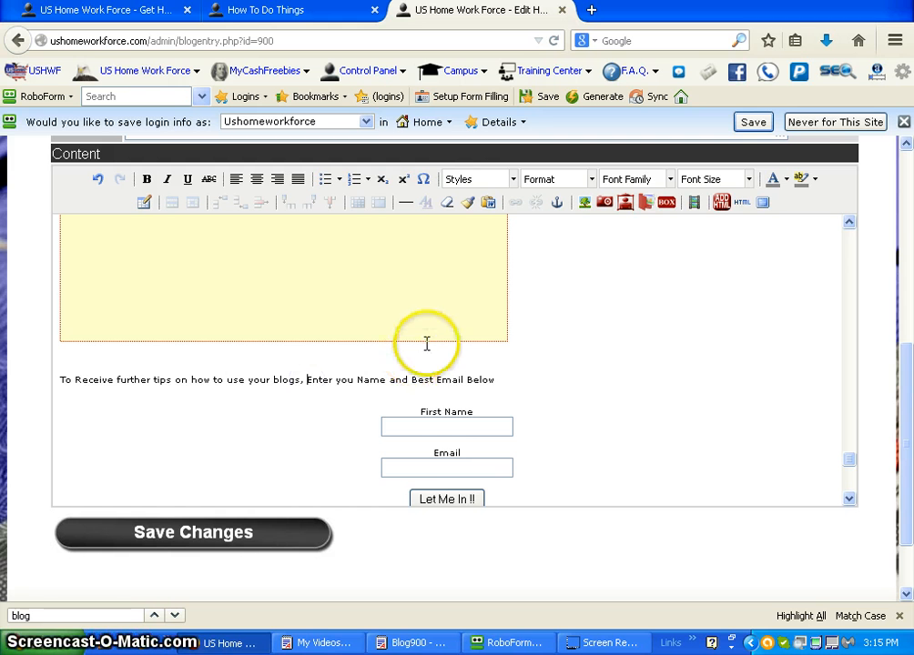
key(Return)
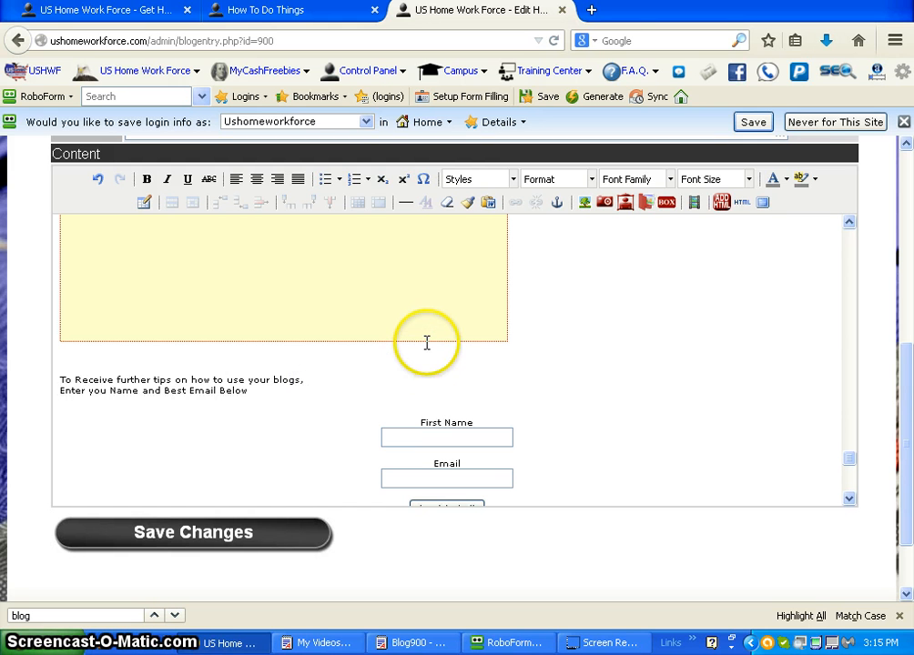
Step: Apply left alignment to the two intro lines above the opt-in form
click(128, 368)
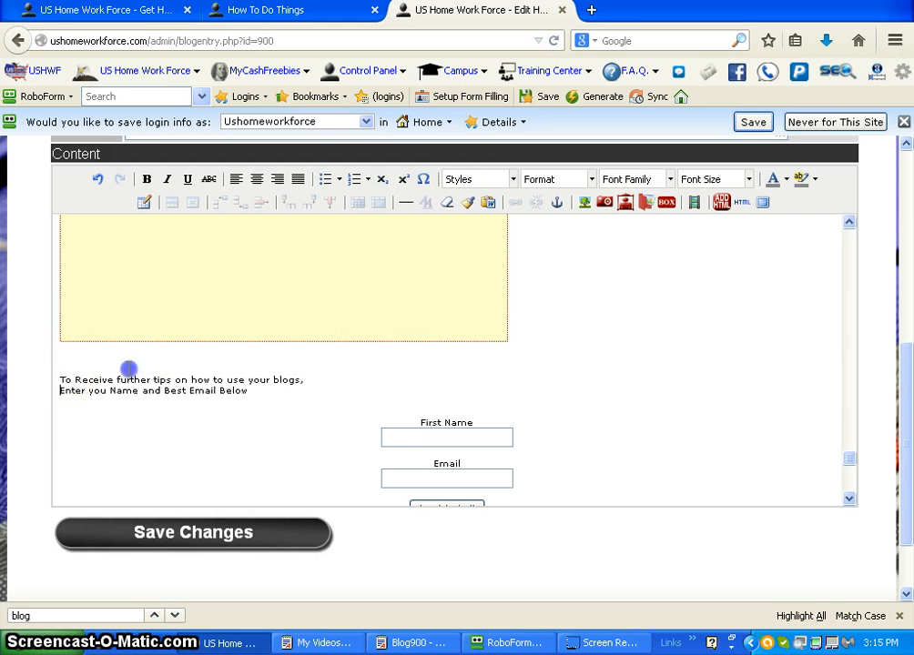
drag(262, 379, 301, 392)
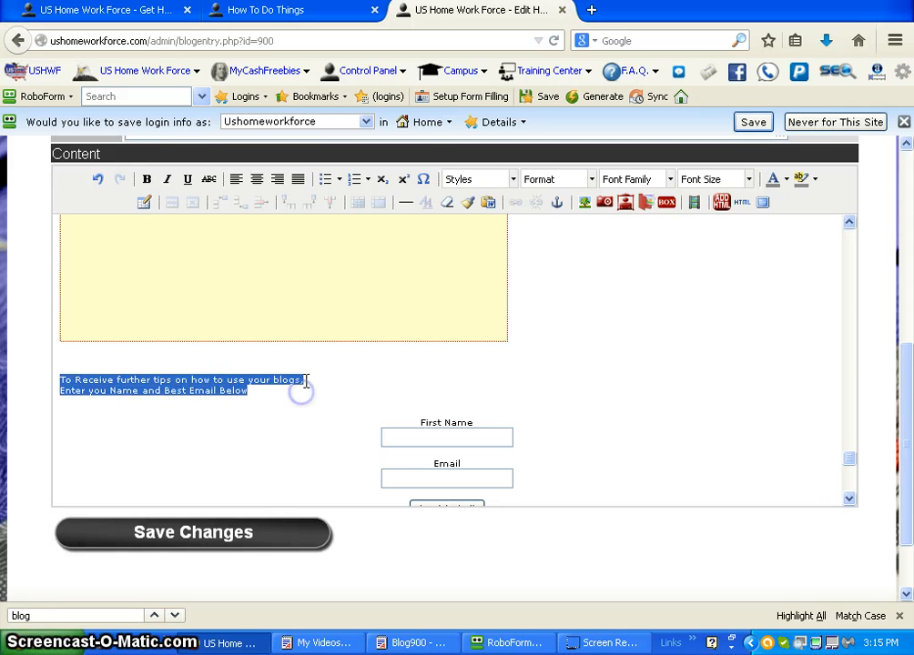
click(238, 182)
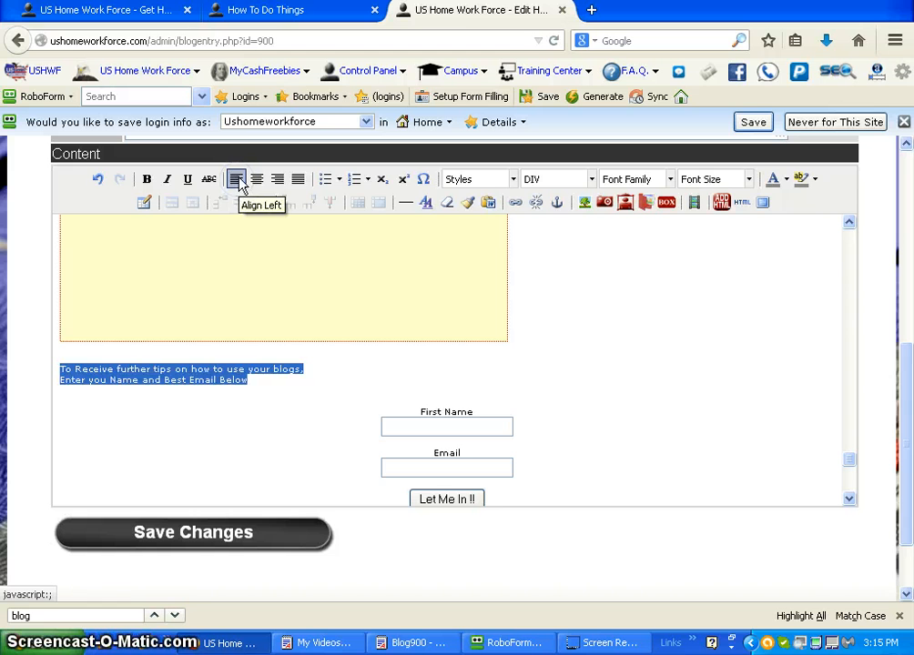
click(239, 183)
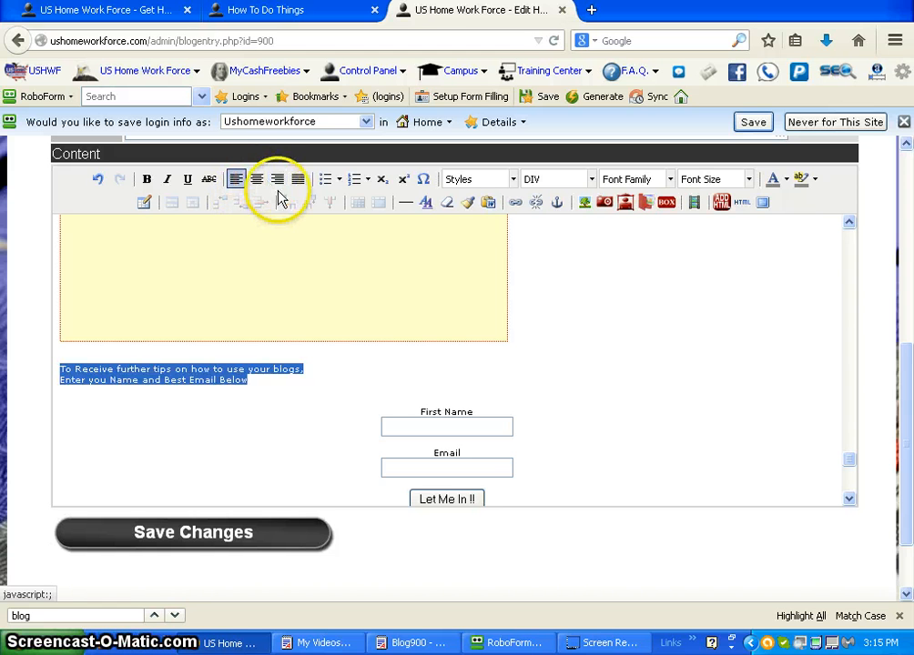
click(547, 347)
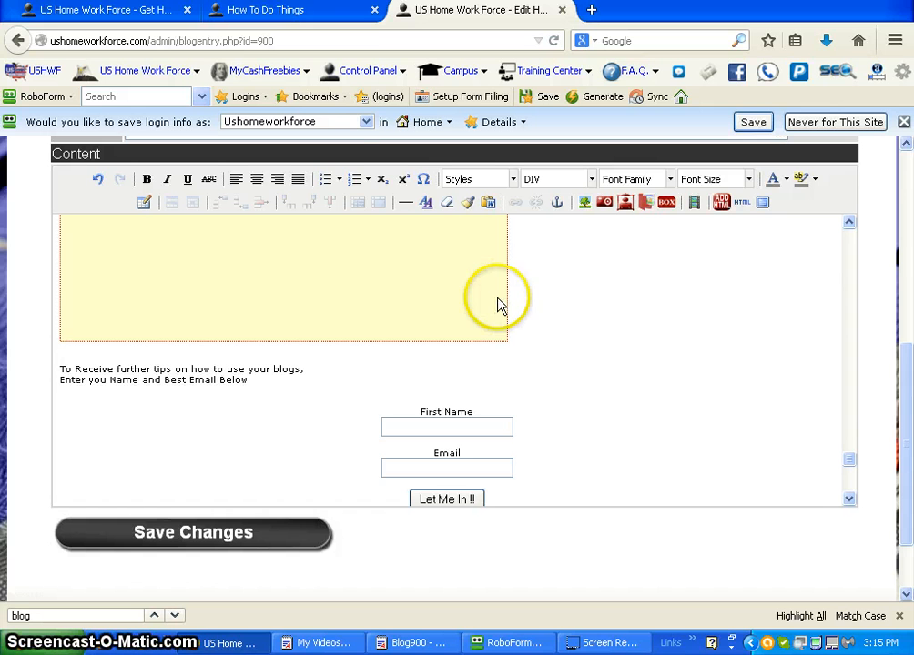
Step: Add extra space above the two intro lines and centre them over the opt-in form
click(353, 363)
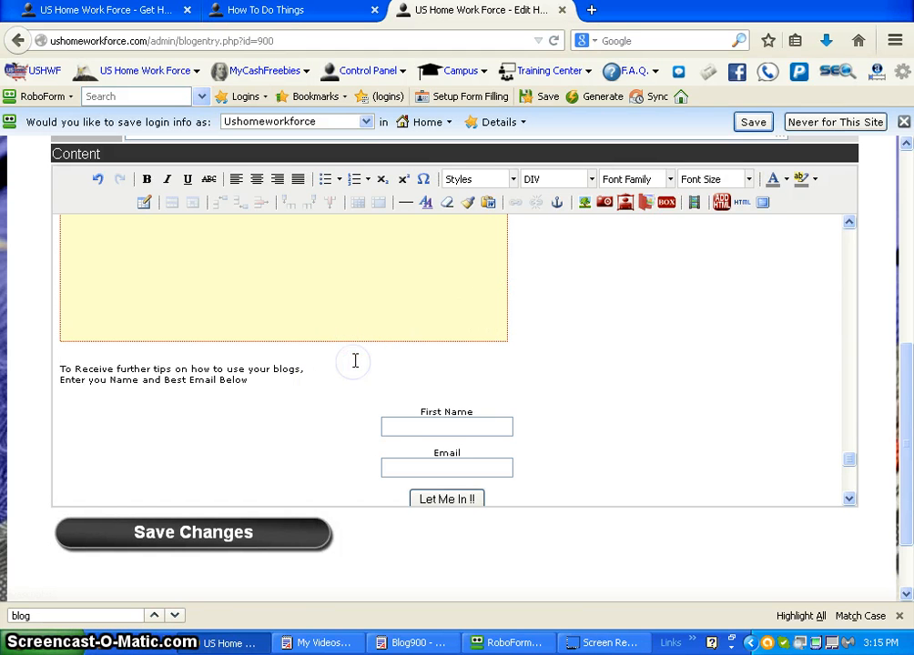
key(Return)
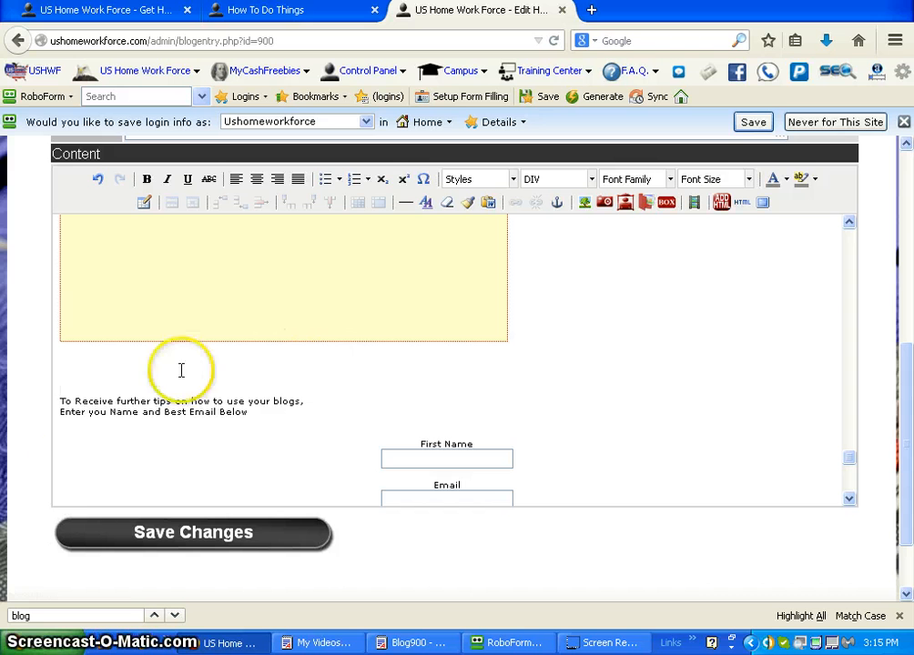
mouse_move(69, 395)
mouse_down()
mouse_move(323, 381)
mouse_move(288, 398)
mouse_up()
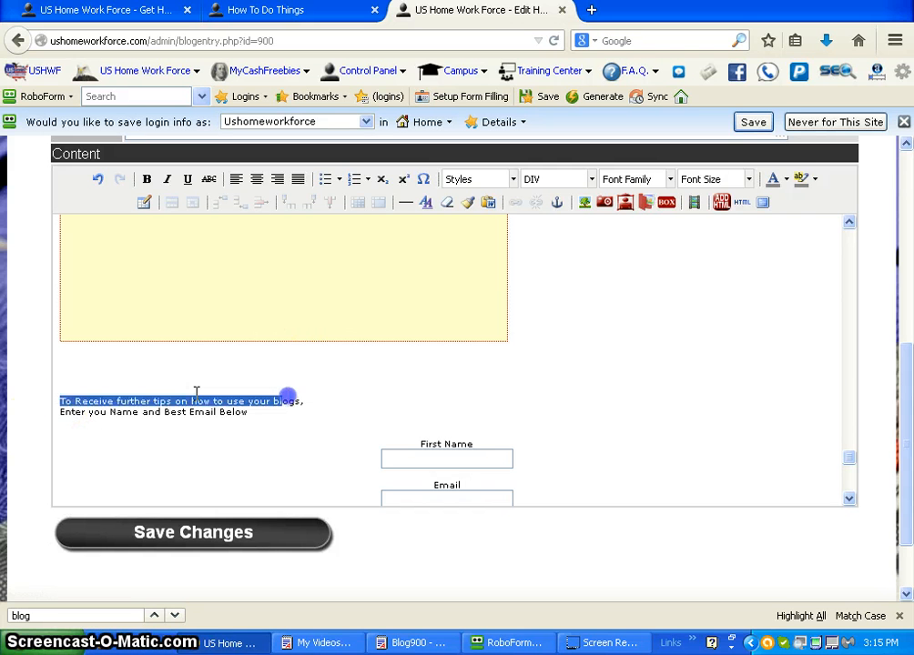
click(273, 395)
drag(60, 402, 263, 414)
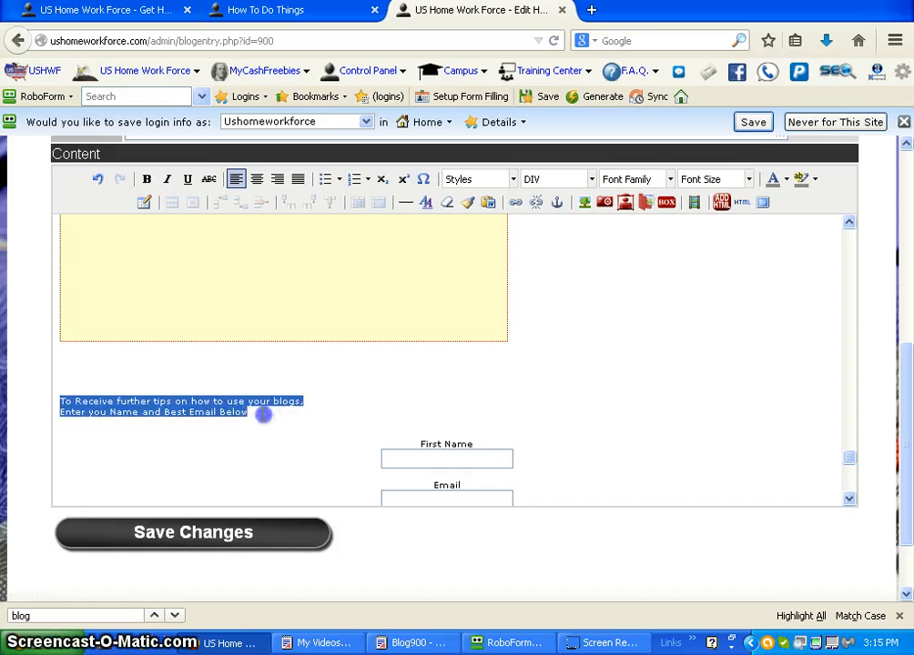
click(261, 182)
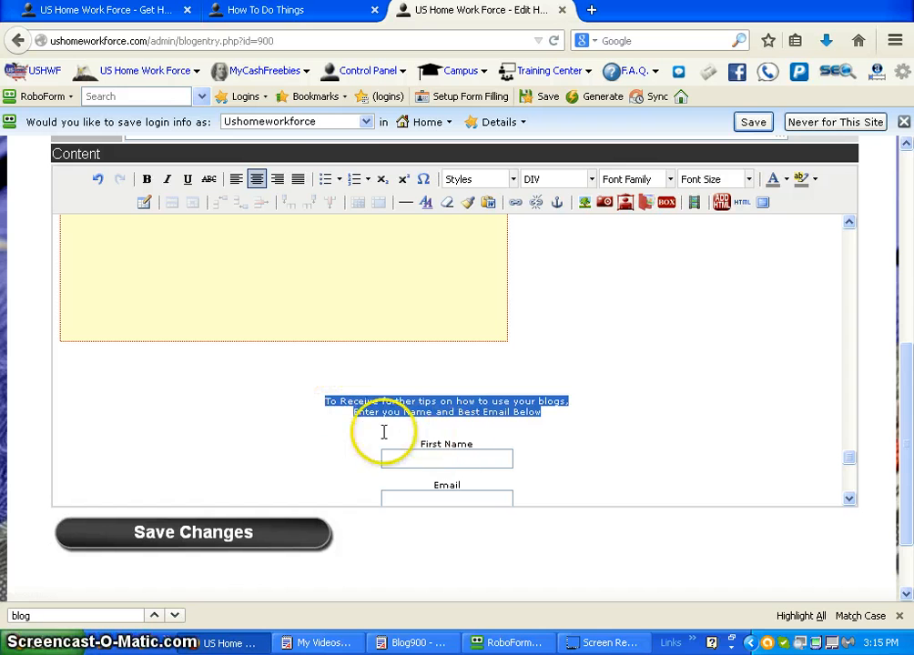
Step: Set the font size of the two intro lines and the opt-in form labels to 14pt
right_click(330, 406)
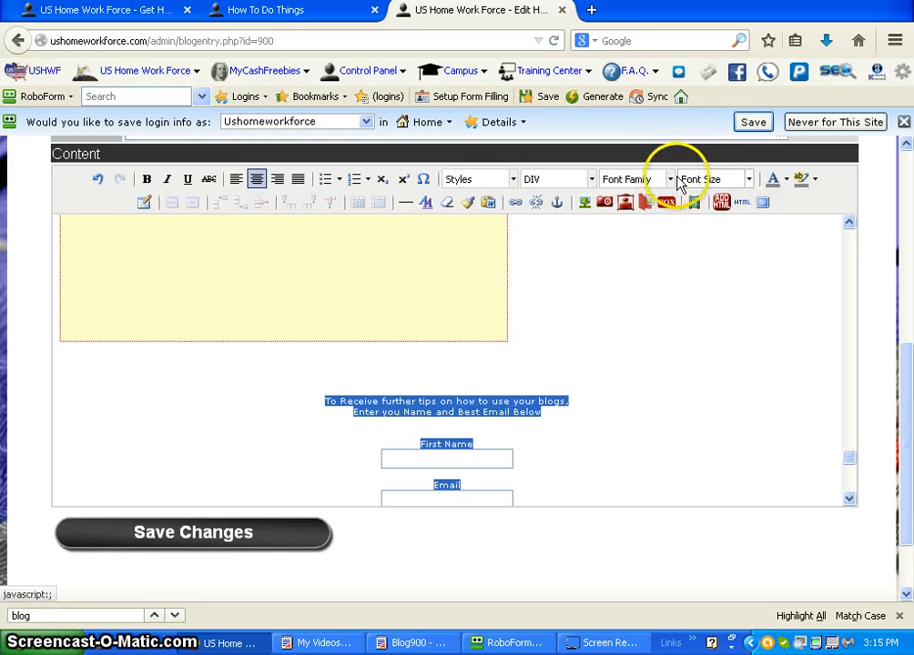
click(750, 180)
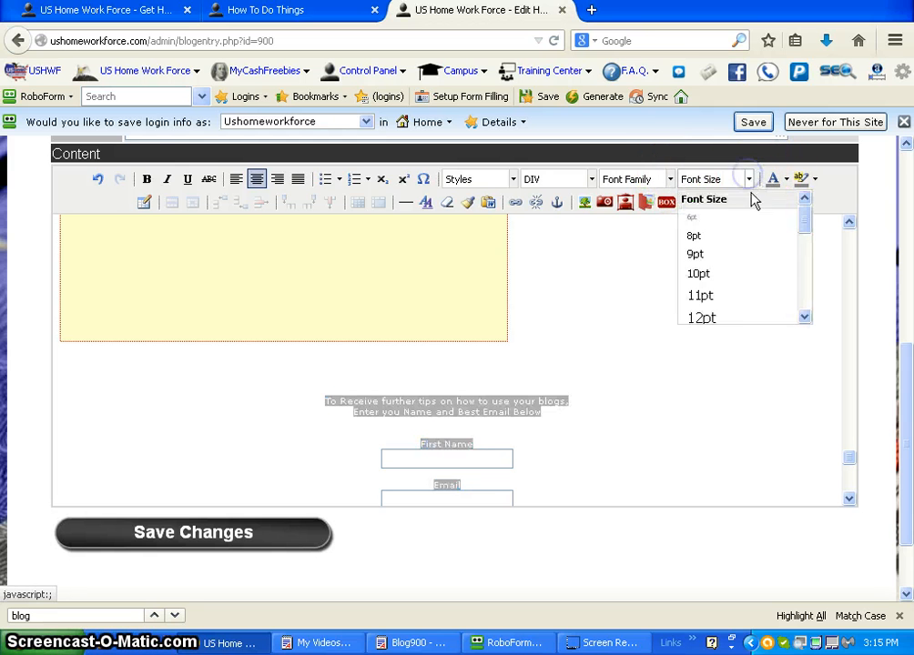
click(805, 317)
click(714, 300)
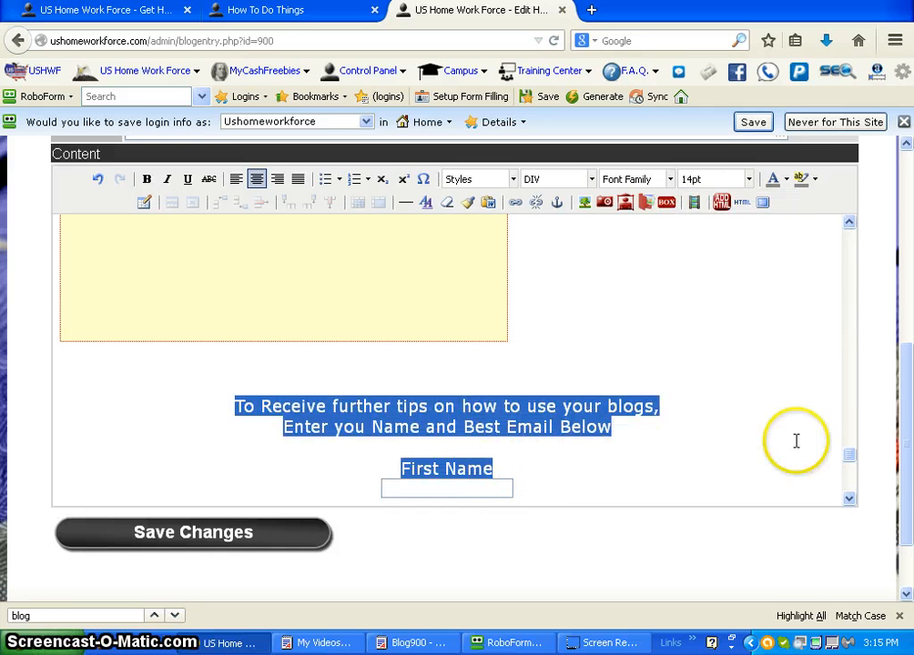
click(848, 498)
click(847, 498)
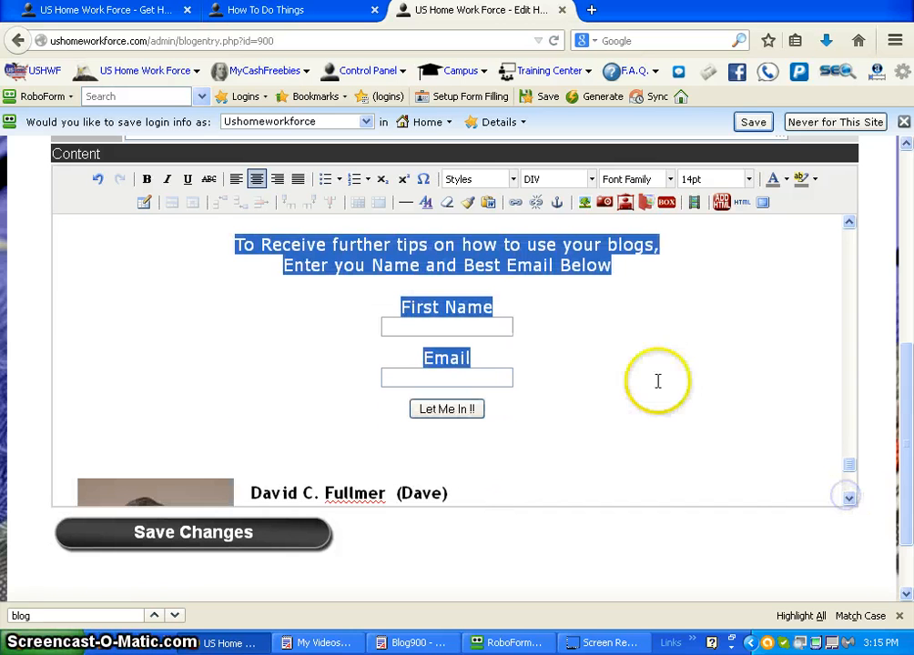
click(612, 340)
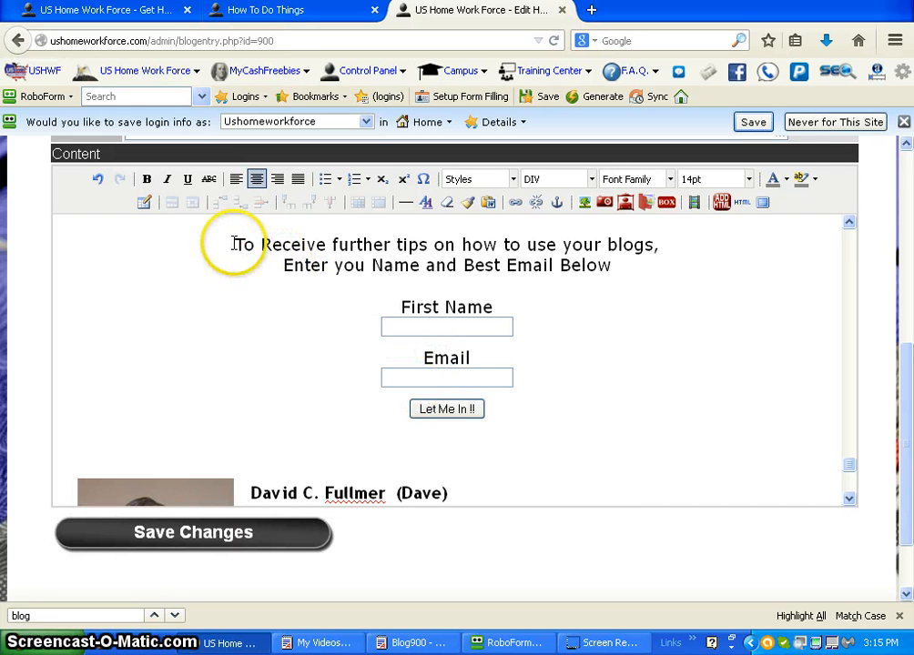
Step: Colour the two intro lines above the opt-in form red and save the changes to the post
drag(233, 244, 665, 261)
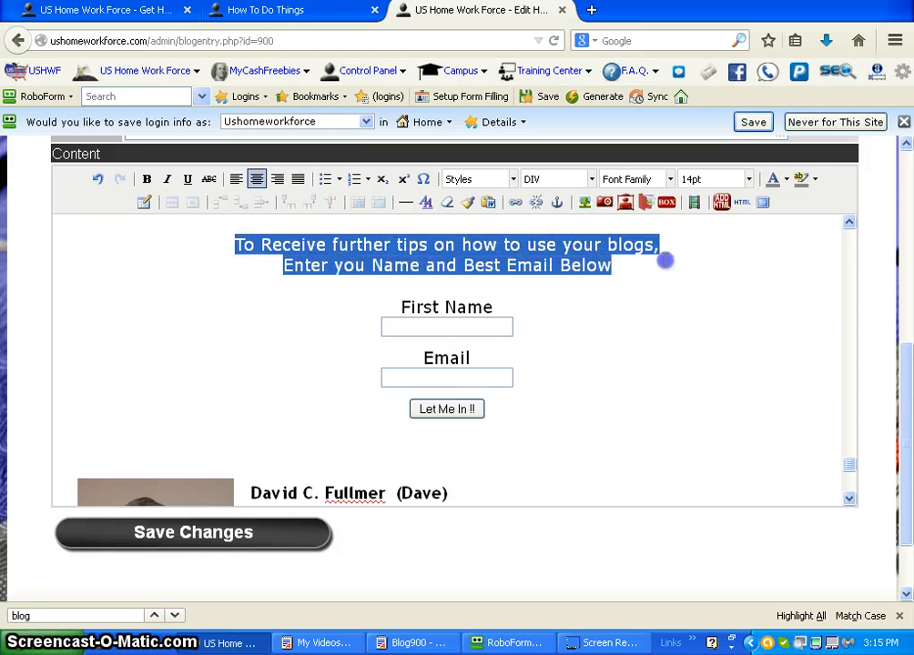
click(786, 180)
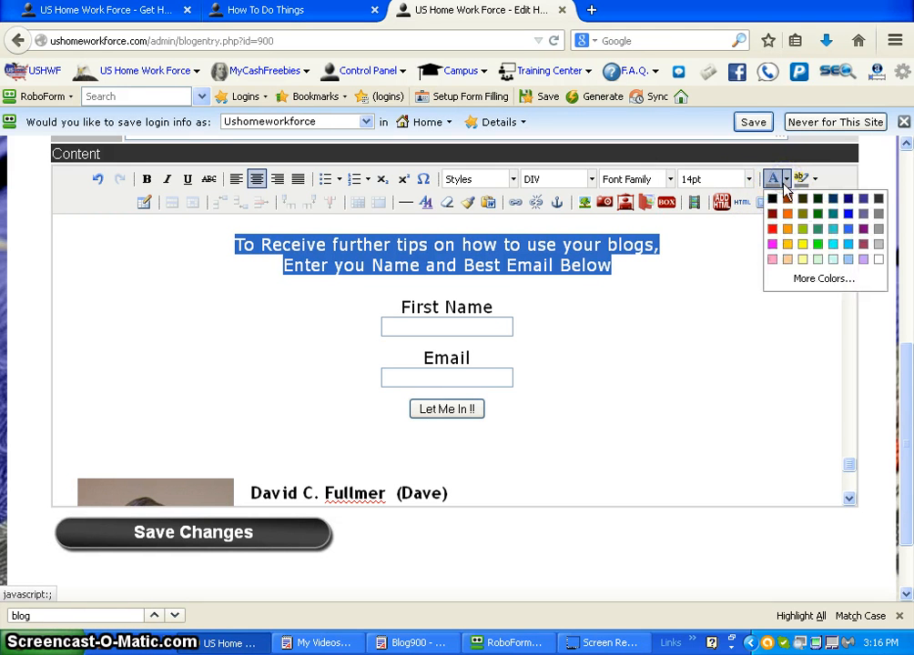
click(772, 231)
click(700, 302)
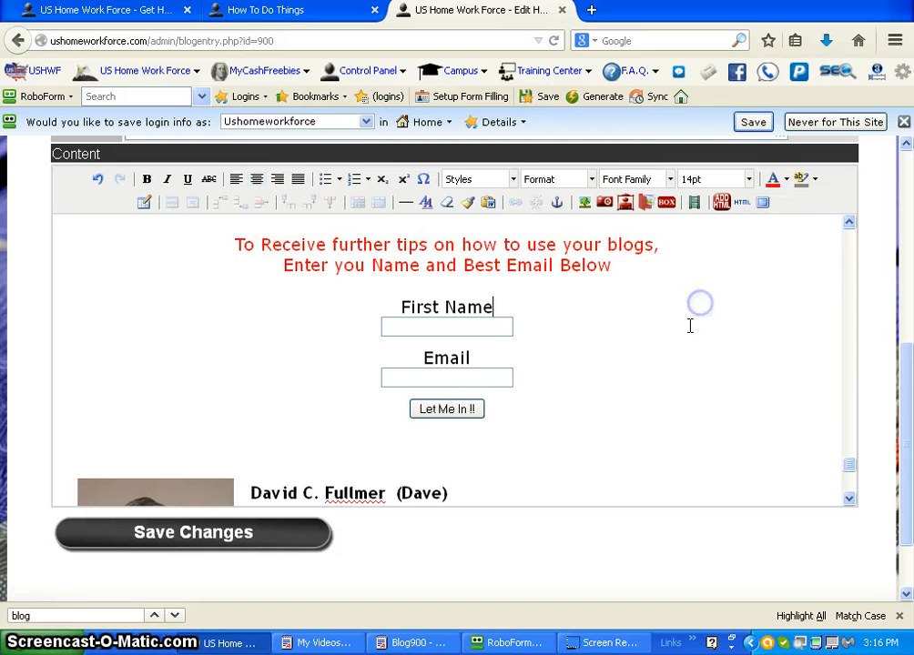
click(202, 544)
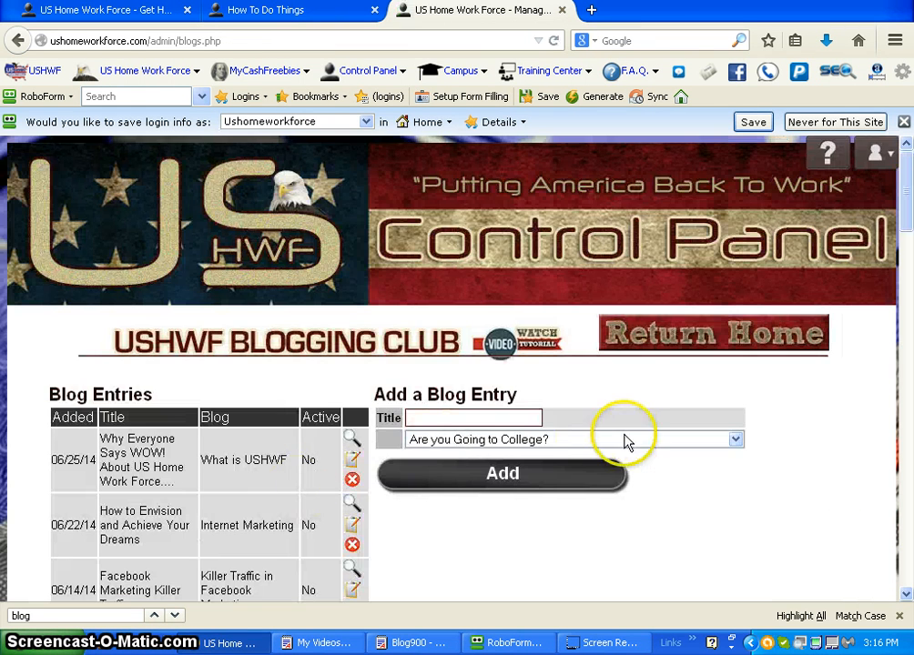
drag(907, 230, 898, 333)
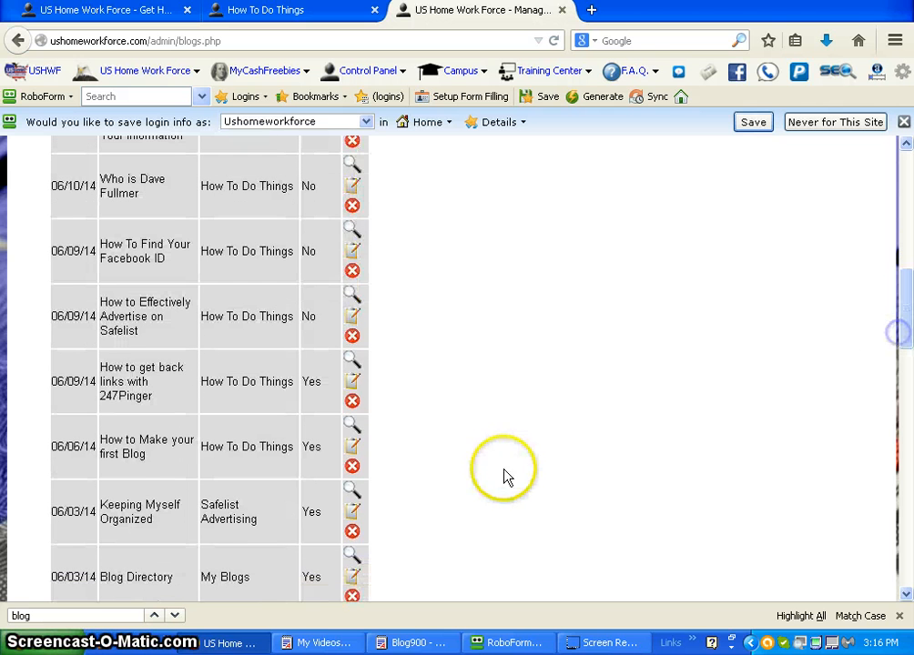
click(350, 493)
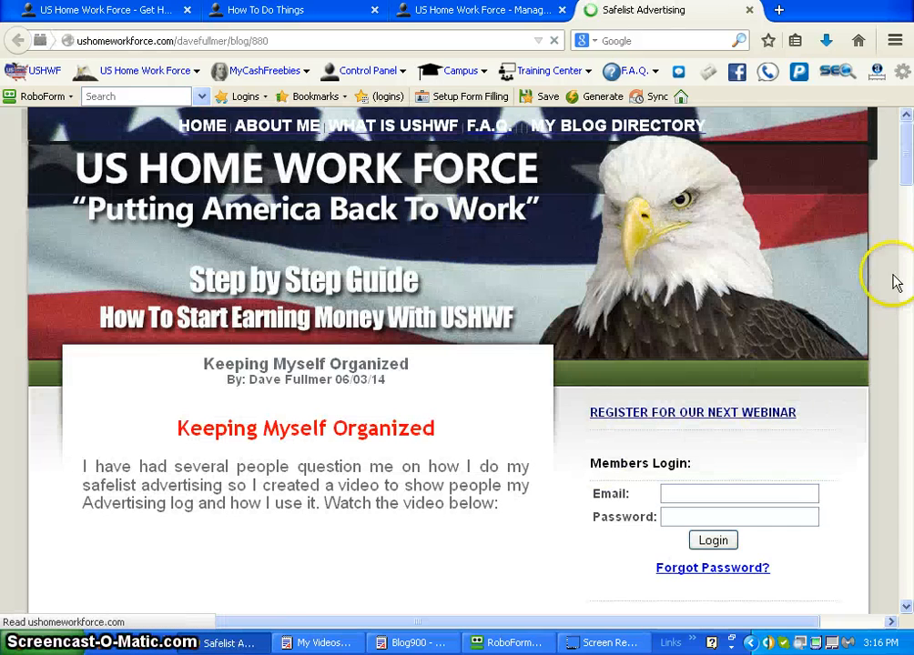
mouse_move(906, 173)
mouse_down()
mouse_move(904, 194)
mouse_move(906, 170)
mouse_up()
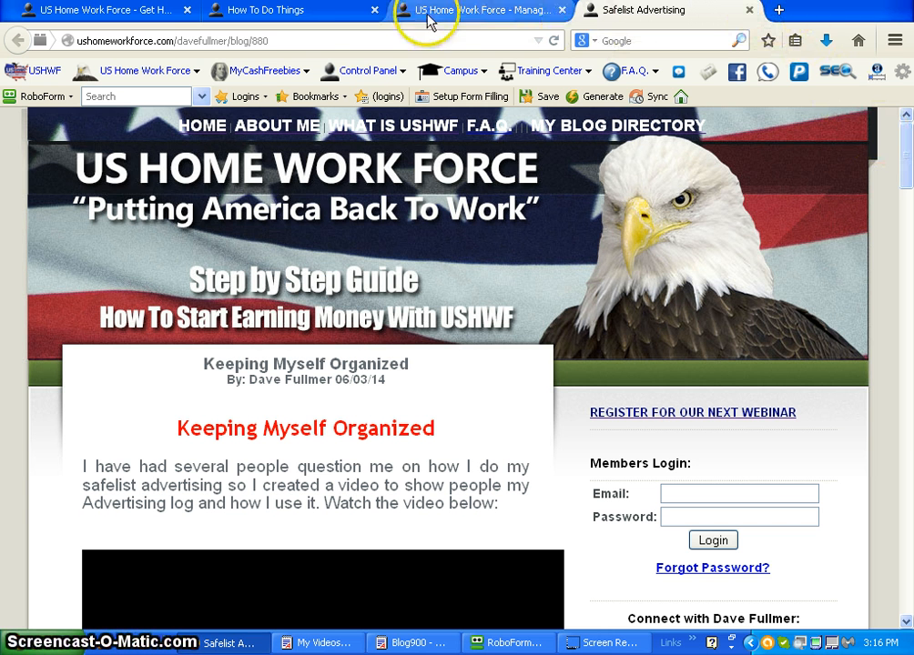
click(748, 10)
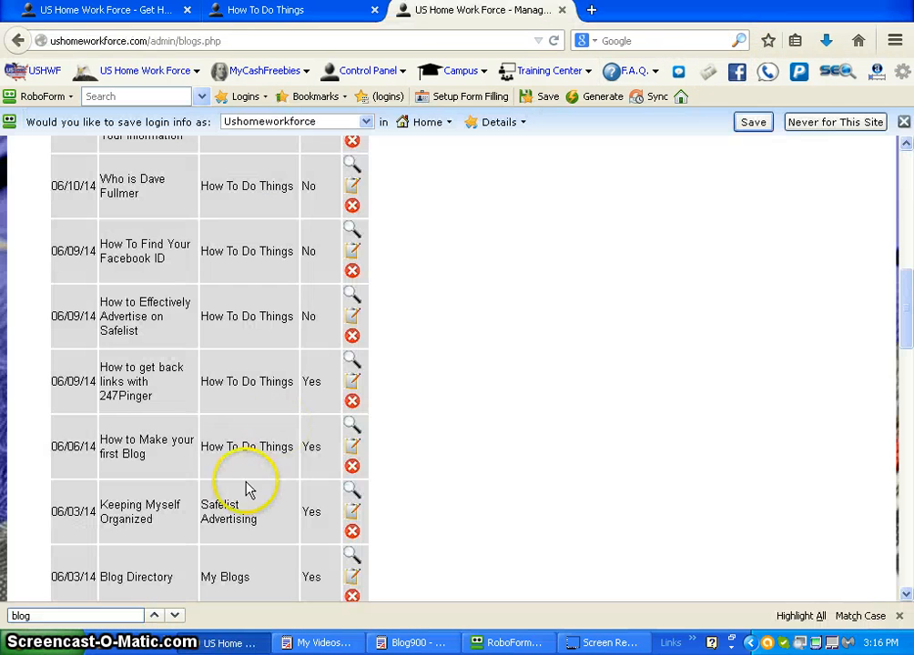
Step: View the published "How to Make your first Blog" post and check the opt-in form near its end
click(353, 432)
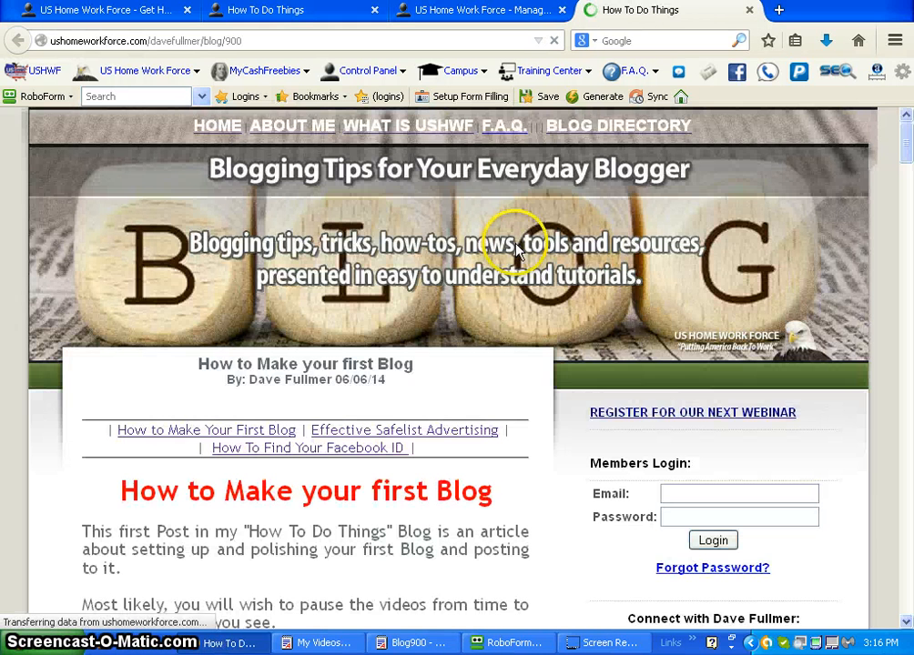
drag(905, 145, 891, 519)
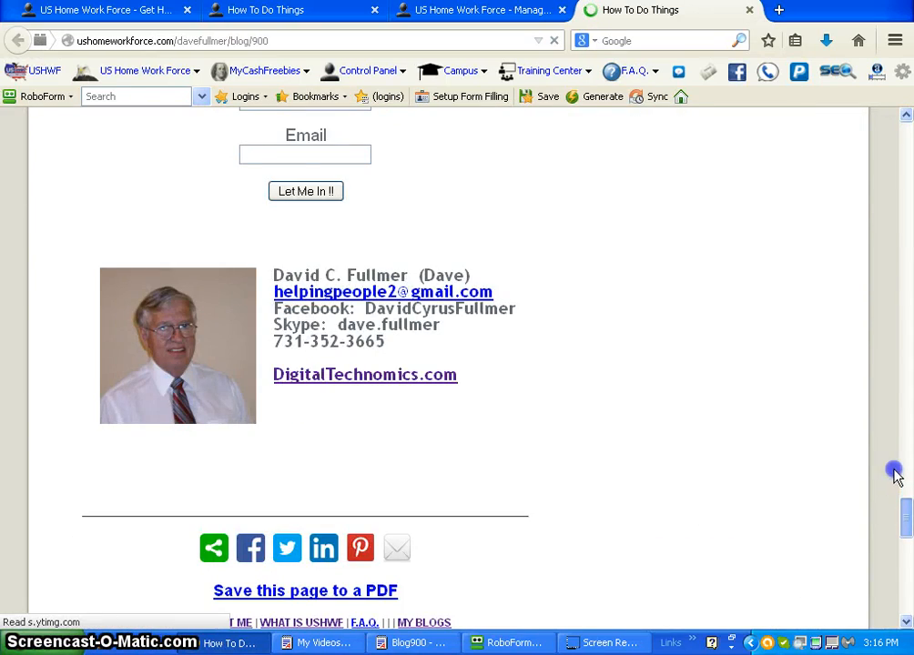
drag(894, 474, 904, 447)
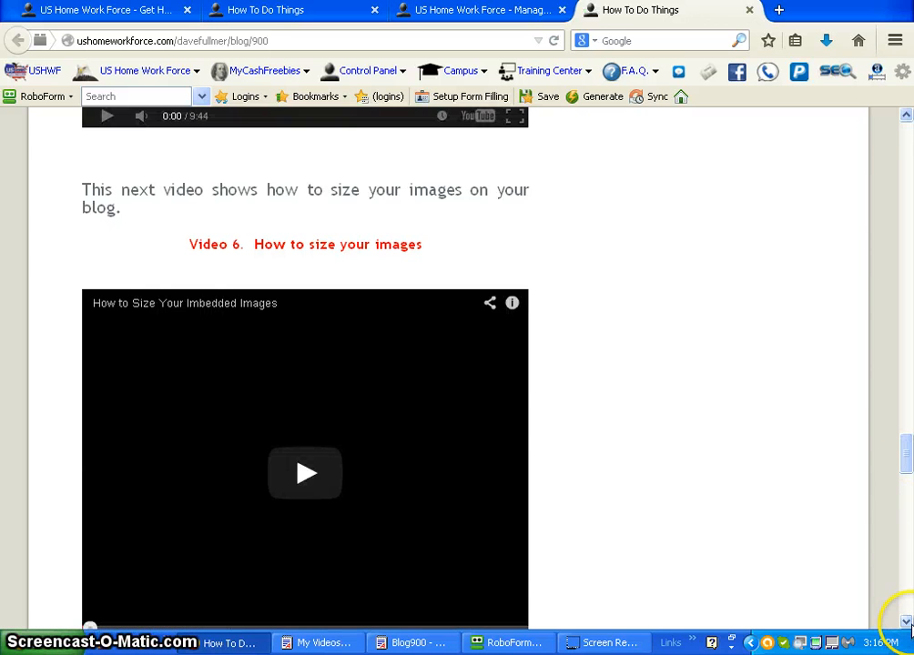
drag(907, 624, 907, 624)
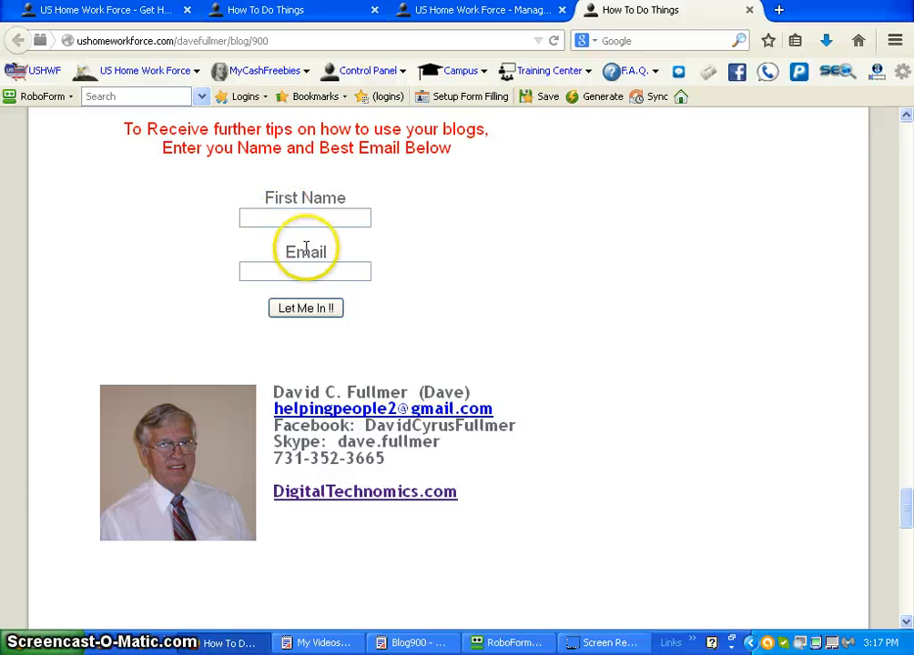